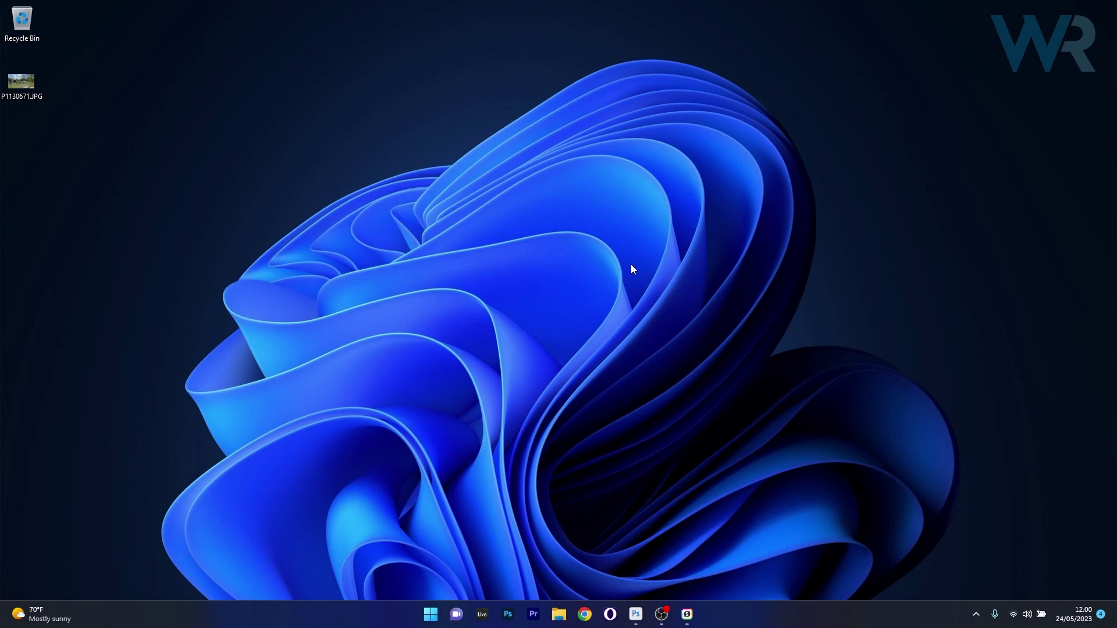
Preview Generative Layers 1–5 in the festival photo, then delete all five layers.
{"action": "left_click", "coordinate": [636, 614]}
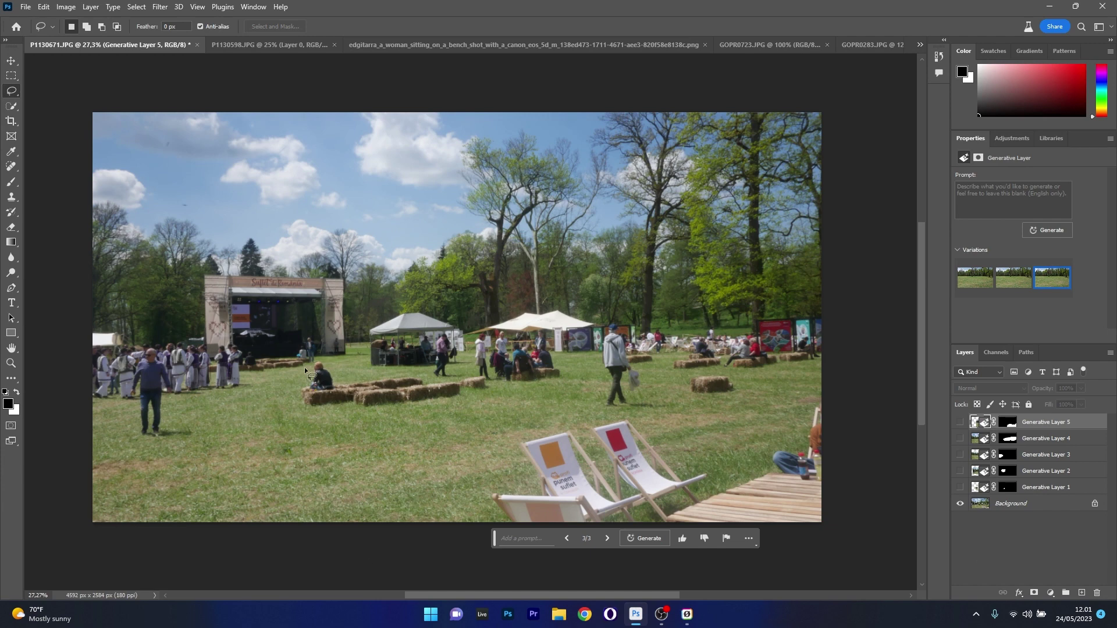
{"action": "left_click", "coordinate": [960, 487]}
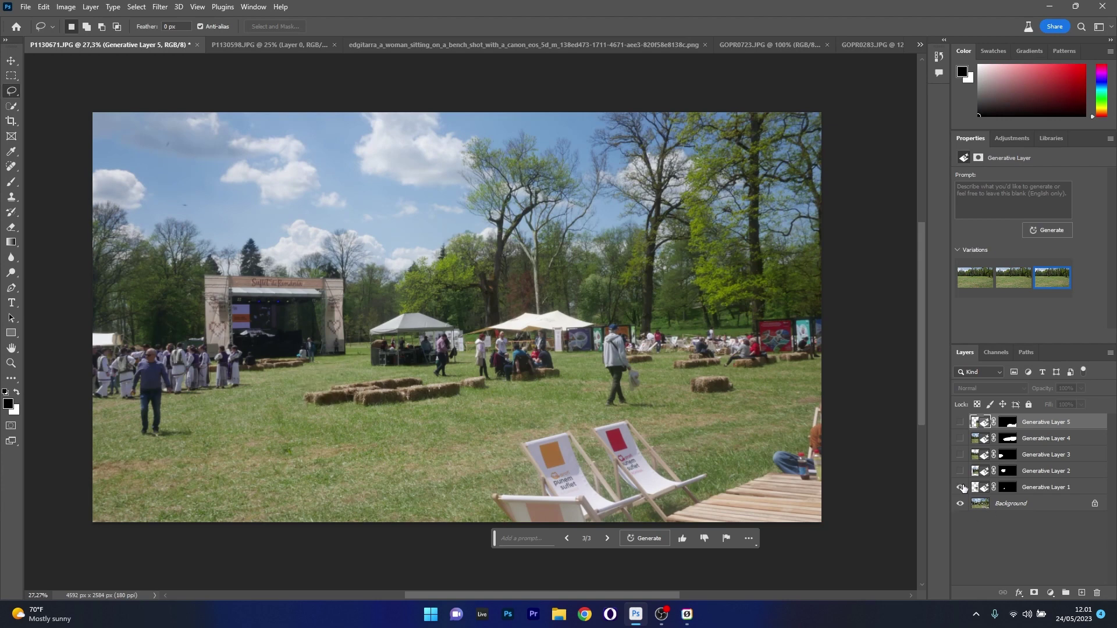
{"action": "left_click", "coordinate": [960, 471]}
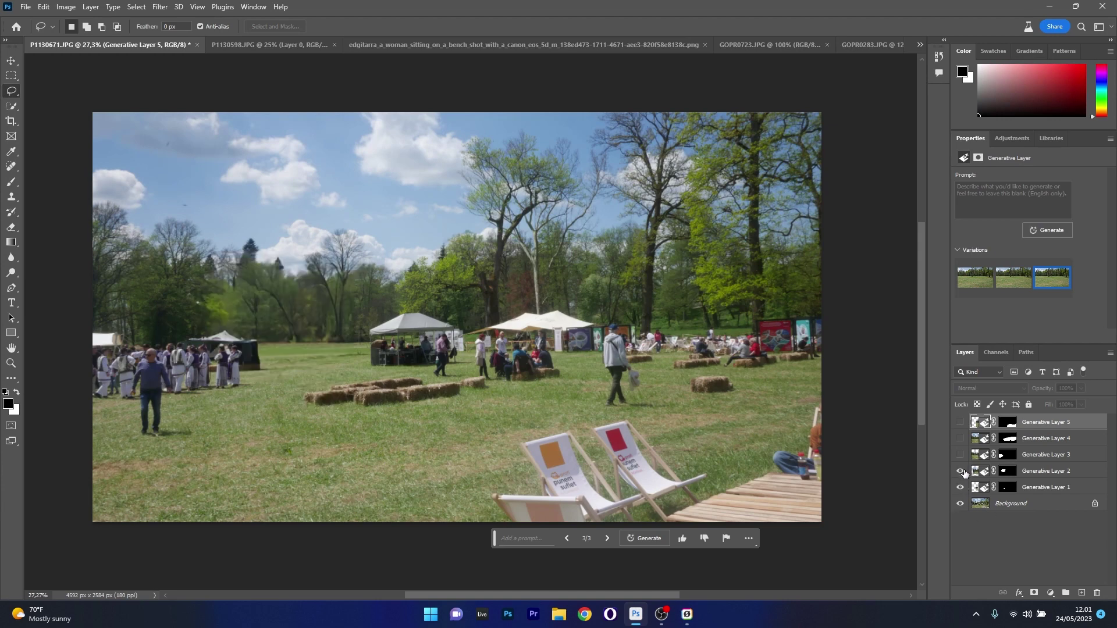
{"action": "left_click", "coordinate": [961, 454]}
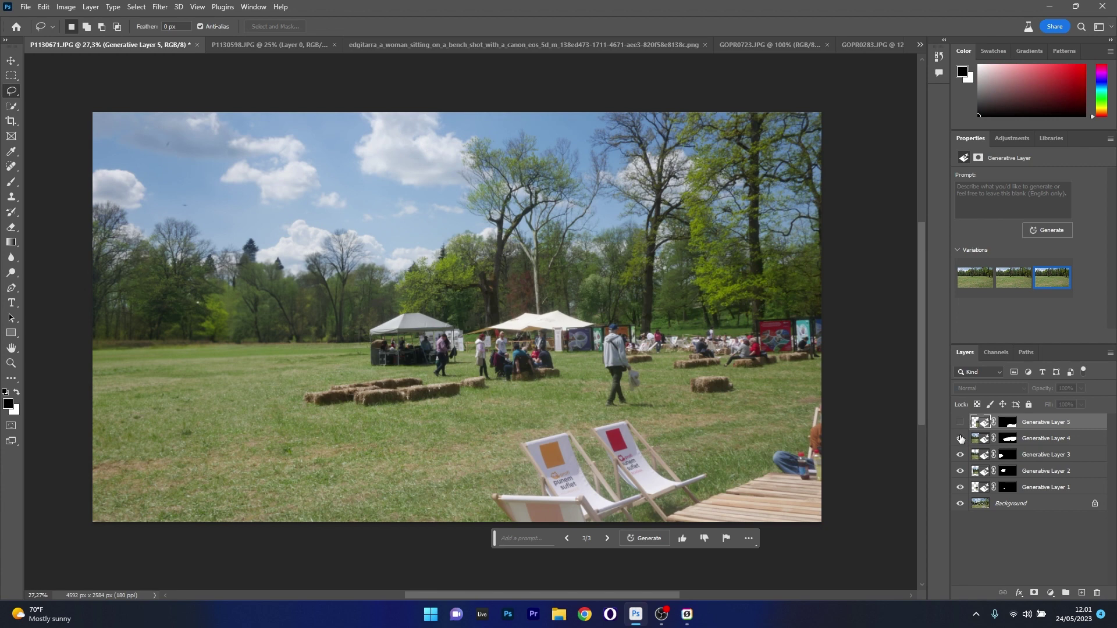
{"action": "left_click", "coordinate": [960, 439]}
{"action": "left_click", "coordinate": [961, 422]}
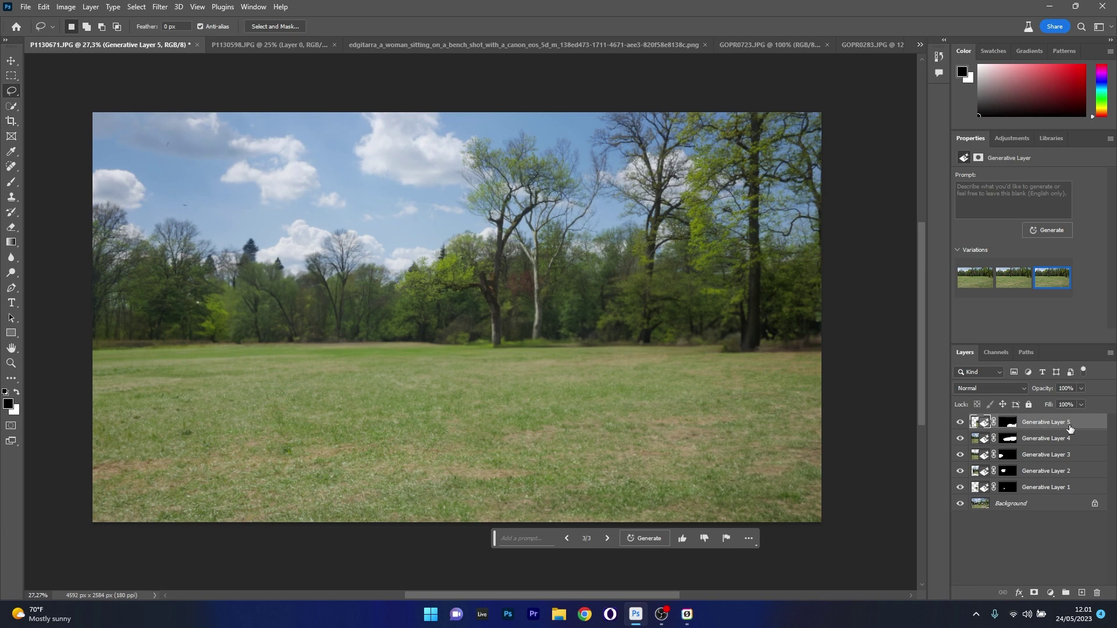
{"action": "left_click", "coordinate": [1045, 487], "text": "shift"}
{"action": "key", "text": "Delete"}
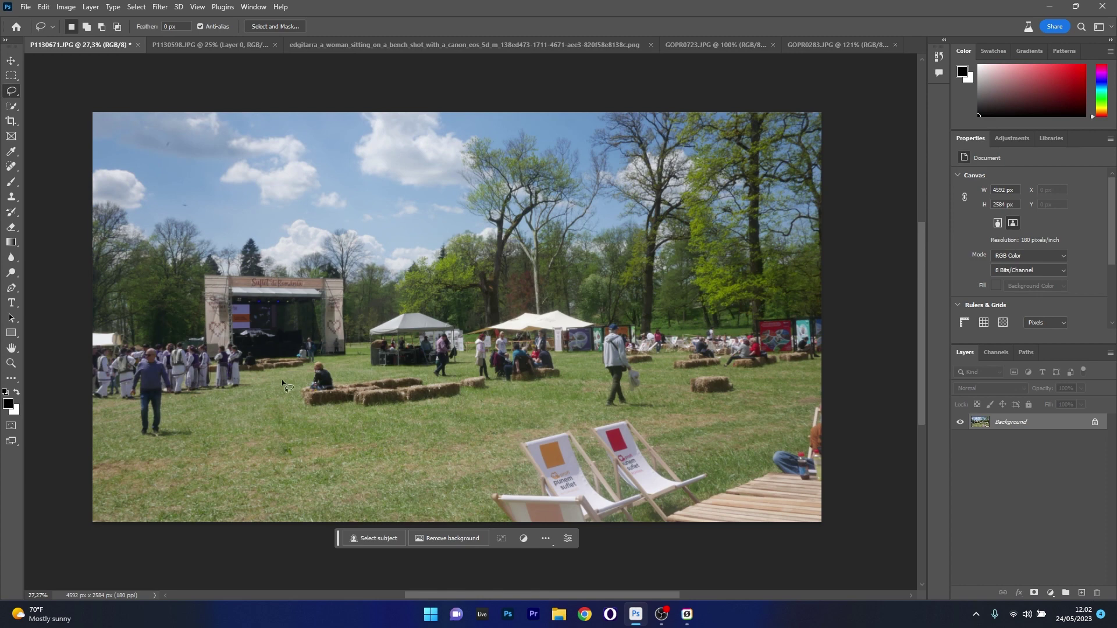
Lasso the woman on the hay bales and generate an empty-prompt fill over her.
{"action": "mouse_move", "coordinate": [301, 384]}
{"action": "left_mouse_down"}
{"action": "mouse_move", "coordinate": [325, 361]}
{"action": "mouse_move", "coordinate": [336, 371]}
{"action": "mouse_move", "coordinate": [306, 410]}
{"action": "mouse_move", "coordinate": [300, 382]}
{"action": "left_mouse_up"}
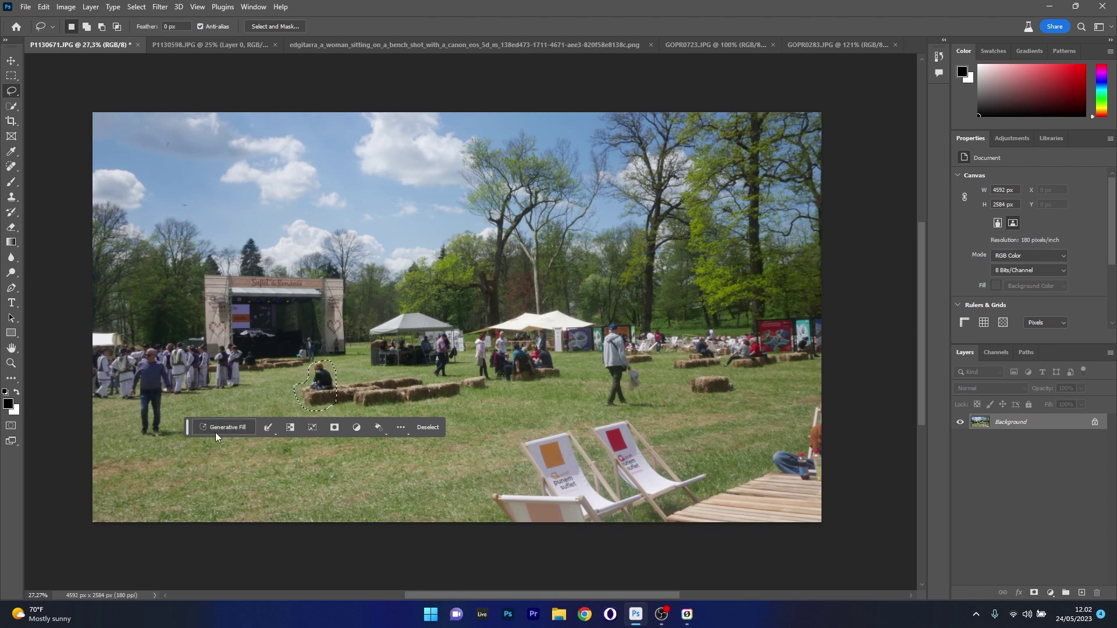
{"action": "left_click_drag", "start_coordinate": [192, 430], "coordinate": [285, 534]}
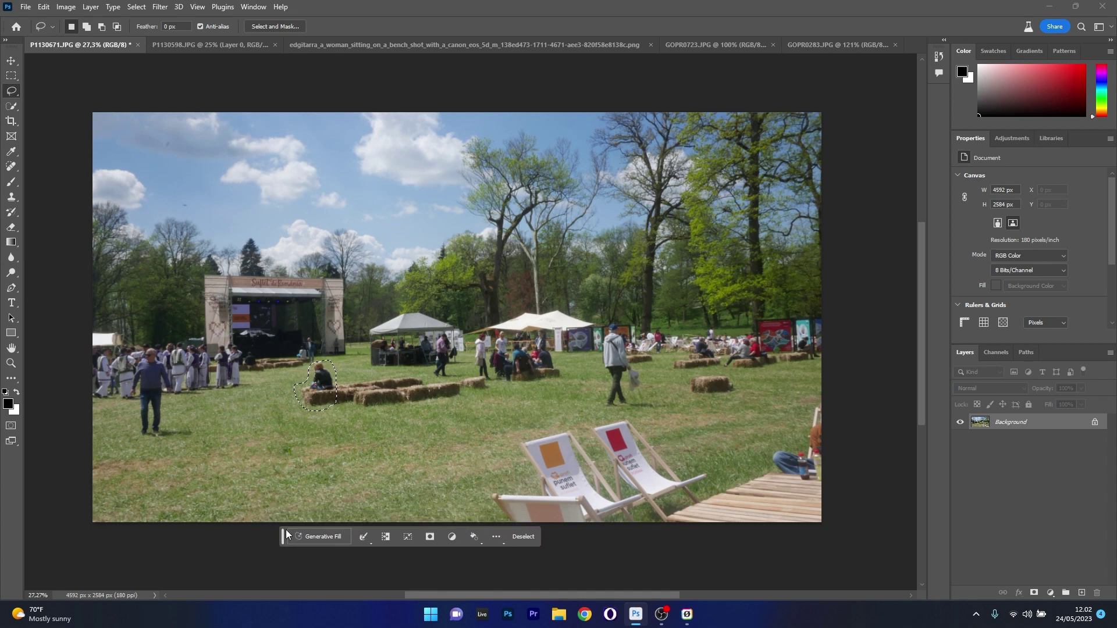
{"action": "left_click", "coordinate": [324, 538]}
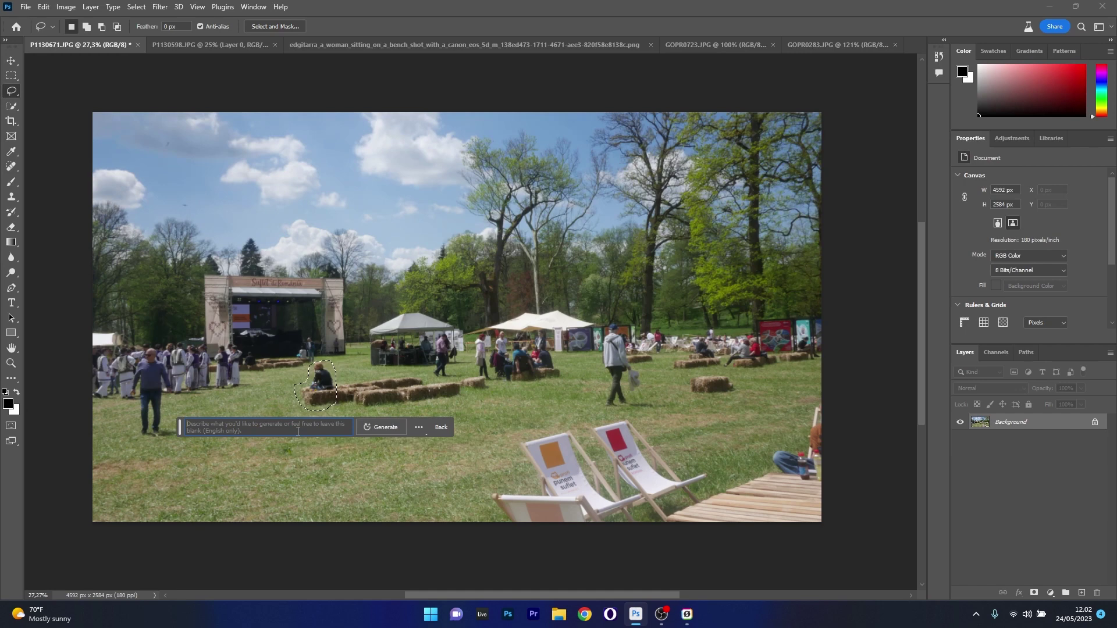
{"action": "left_click", "coordinate": [388, 428]}
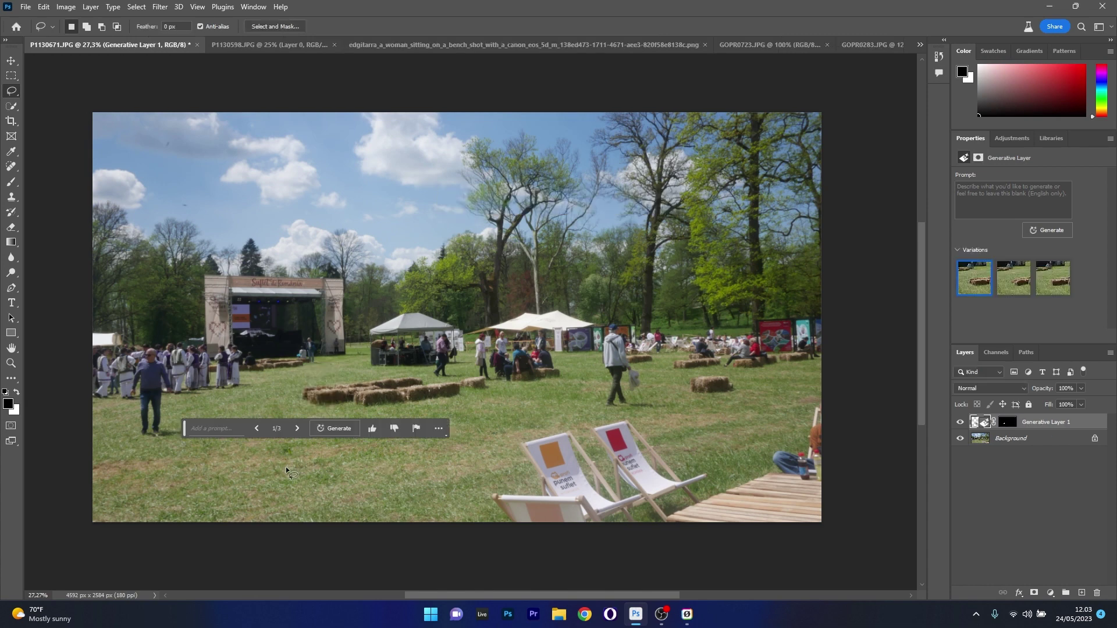
Browse the three fill variations and return to variation 1/3.
{"action": "left_click_drag", "start_coordinate": [185, 428], "coordinate": [228, 499]}
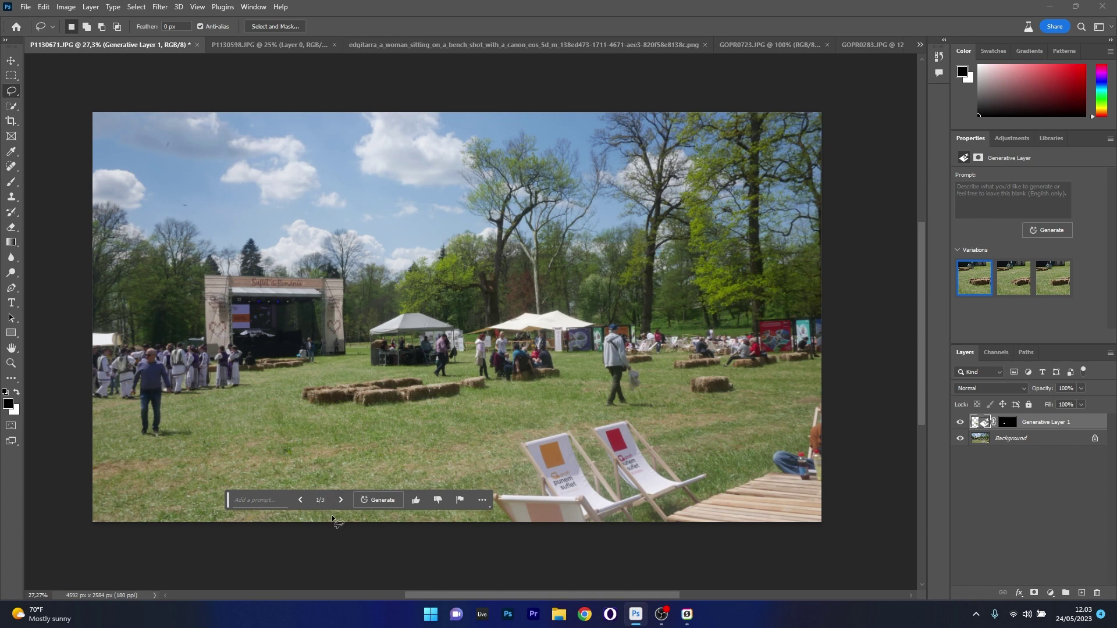
{"action": "left_click", "coordinate": [341, 500]}
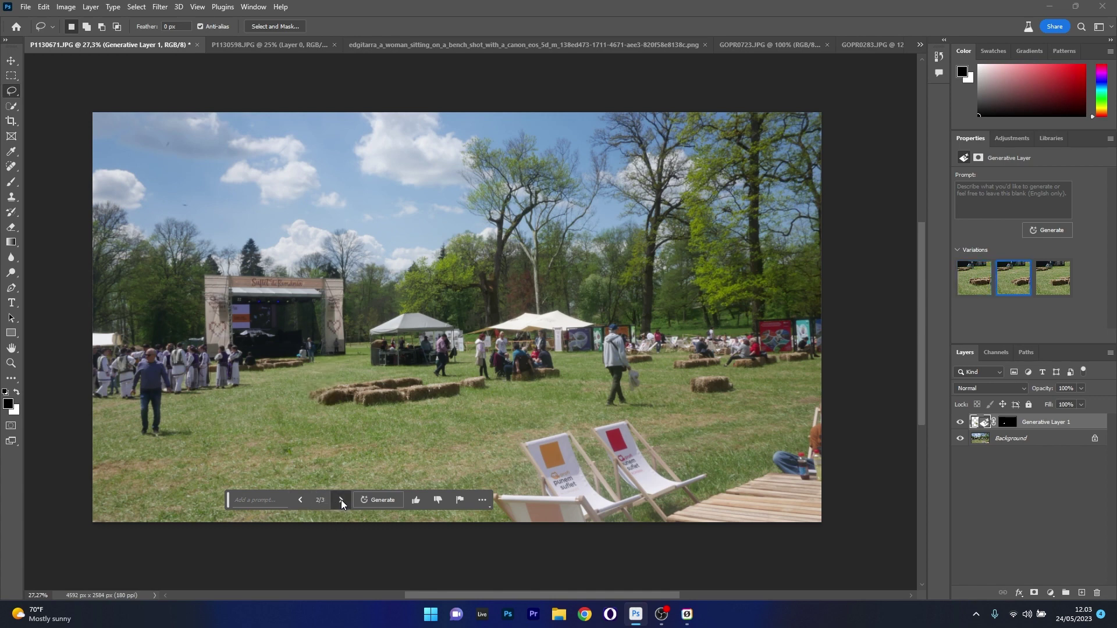
{"action": "left_click", "coordinate": [341, 500]}
{"action": "left_click", "coordinate": [341, 501]}
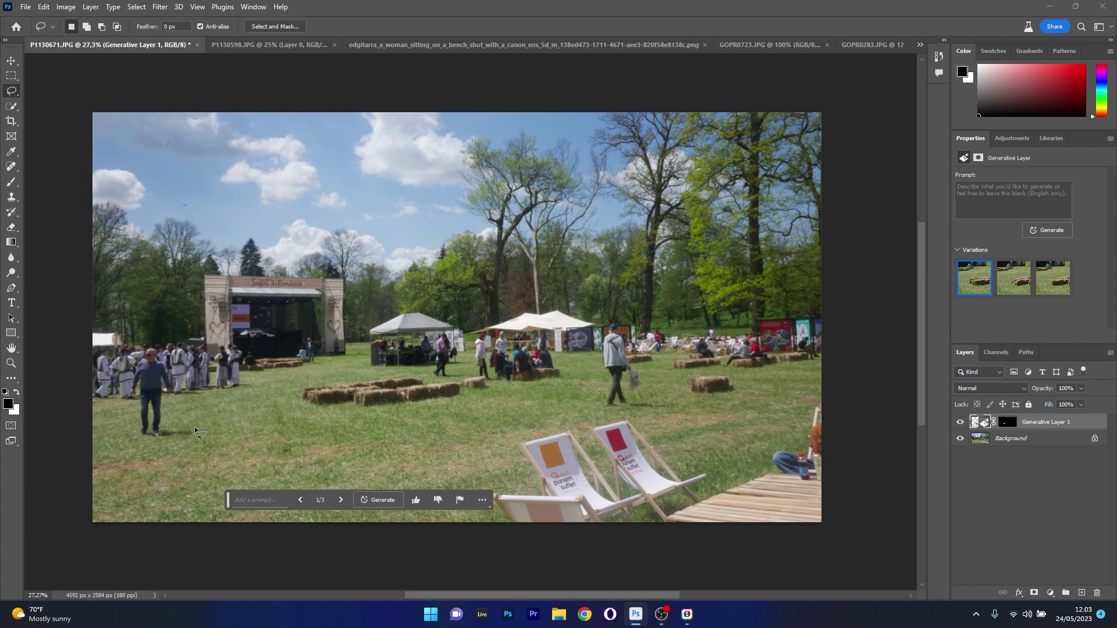
Lasso the stage and dancers on the left and generate an empty-prompt fill.
{"action": "left_click", "coordinate": [90, 330]}
{"action": "mouse_move", "coordinate": [90, 329]}
{"action": "left_mouse_down"}
{"action": "mouse_move", "coordinate": [192, 336]}
{"action": "mouse_move", "coordinate": [200, 285]}
{"action": "mouse_move", "coordinate": [215, 410]}
{"action": "left_mouse_up"}
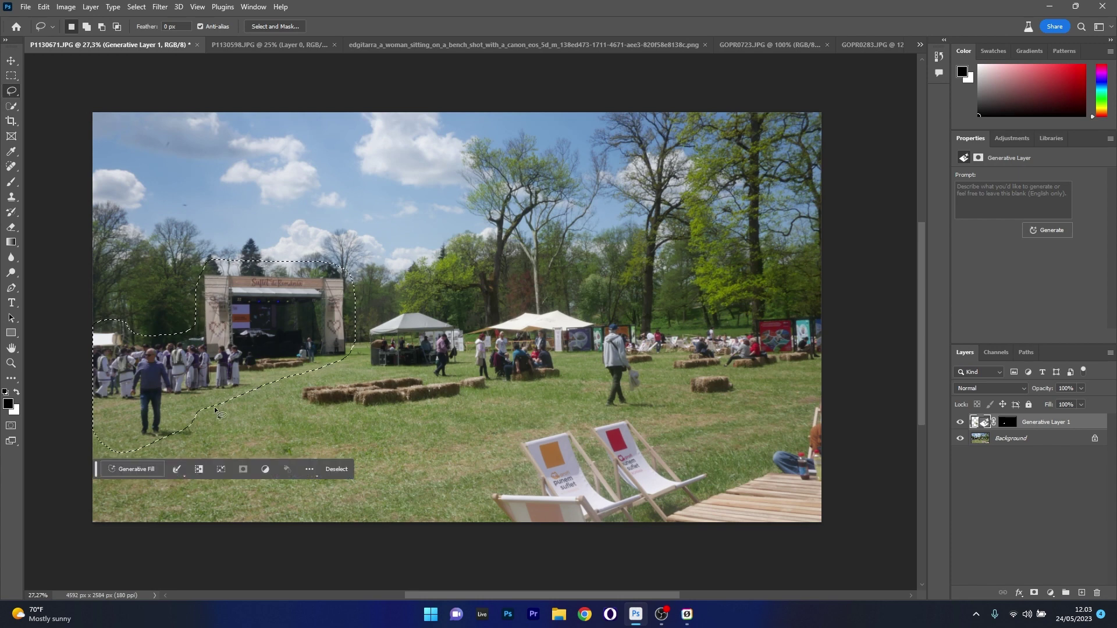
{"action": "left_click", "coordinate": [135, 470]}
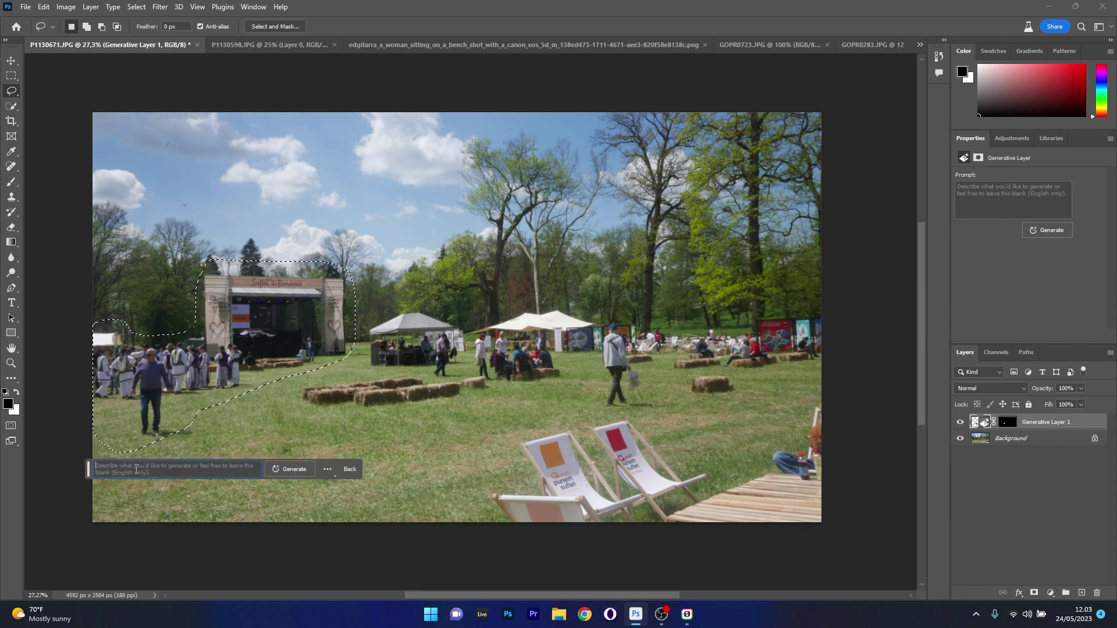
{"action": "left_click", "coordinate": [293, 472]}
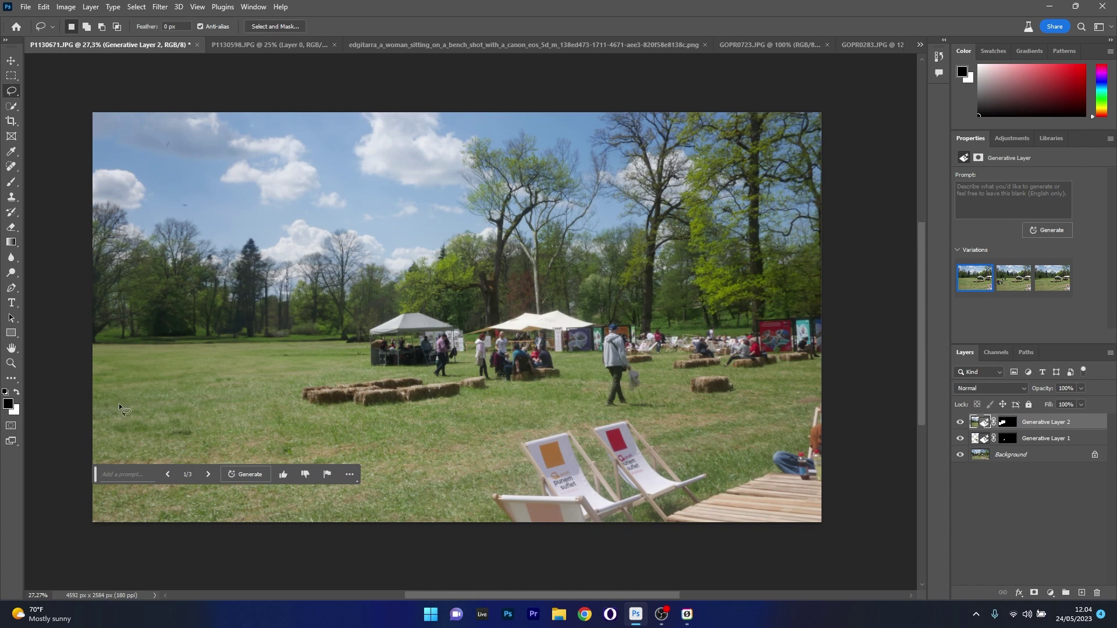
Browse the fill variations and settle on variation 3/3 with trees and grass.
{"action": "left_click", "coordinate": [211, 478]}
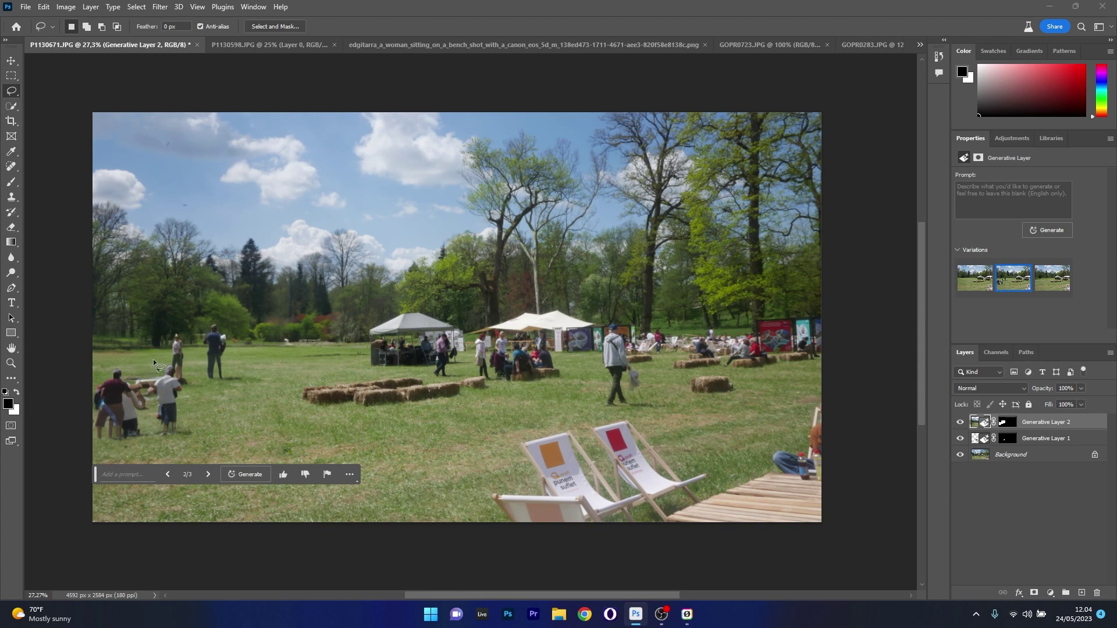
{"action": "left_click", "coordinate": [208, 474]}
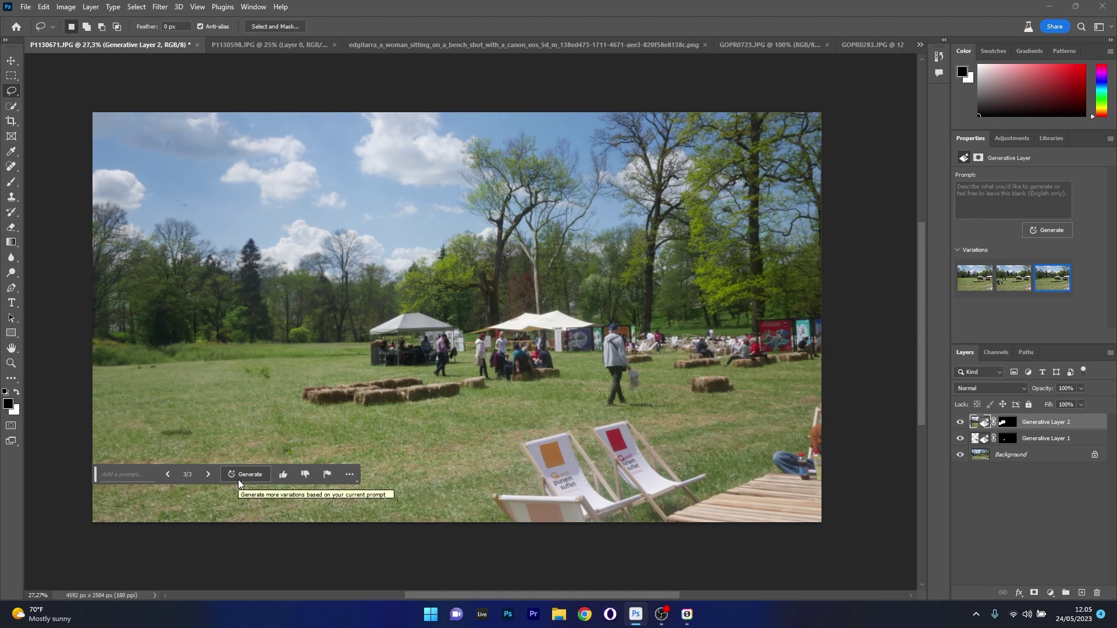
{"action": "left_click", "coordinate": [204, 476]}
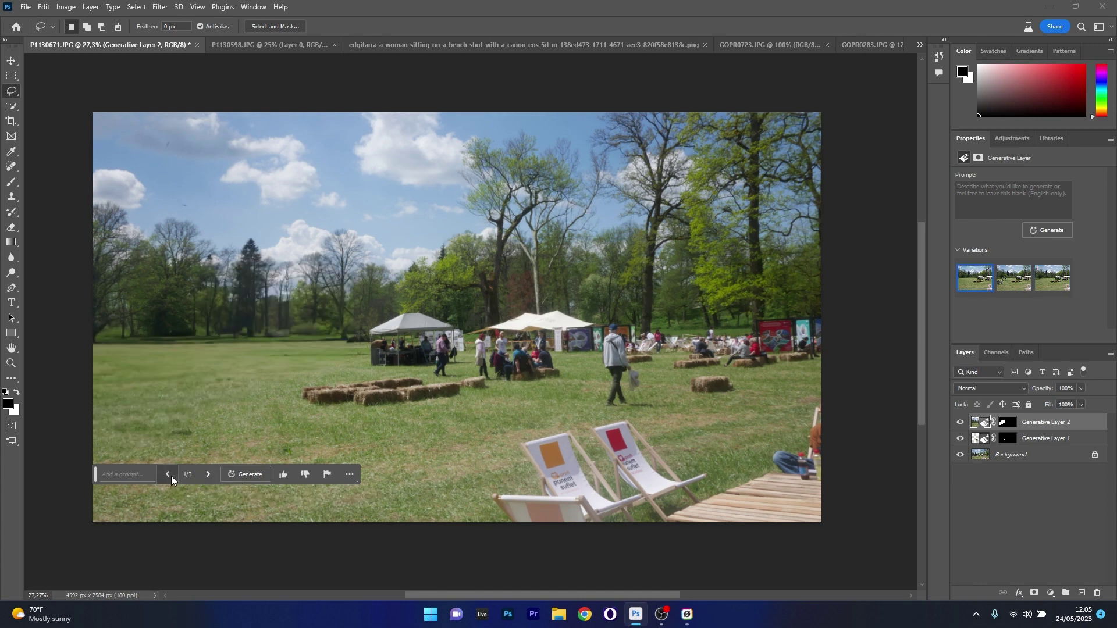
{"action": "left_click", "coordinate": [170, 475]}
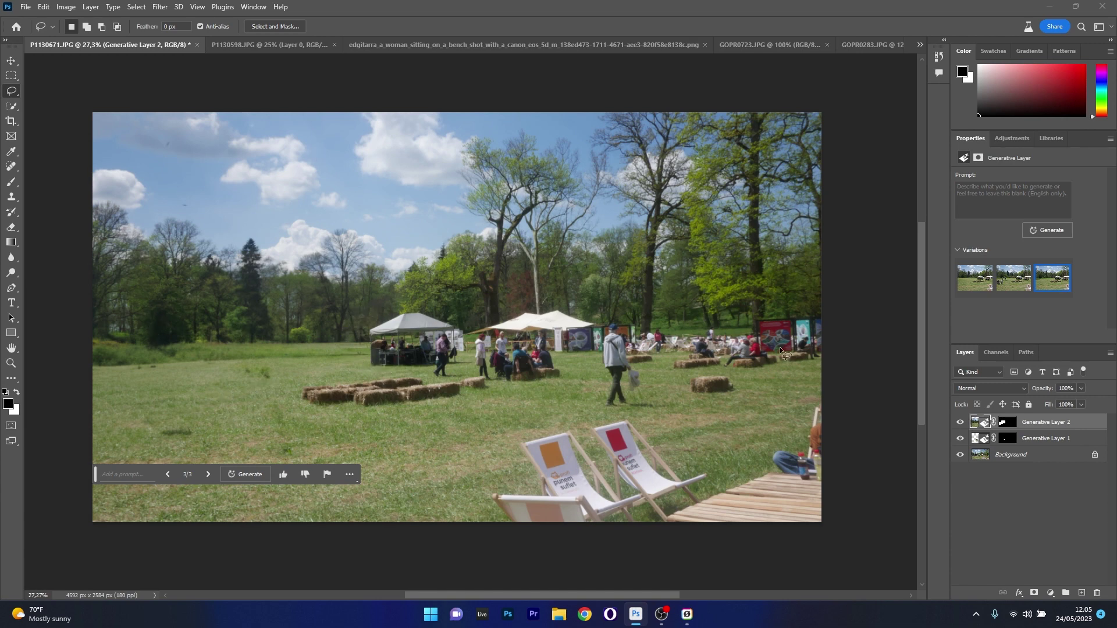
Lasso the middle tents and crowd, generate a fill, and choose variation 2/3.
{"action": "left_click_drag", "start_coordinate": [833, 382], "coordinate": [777, 393]}
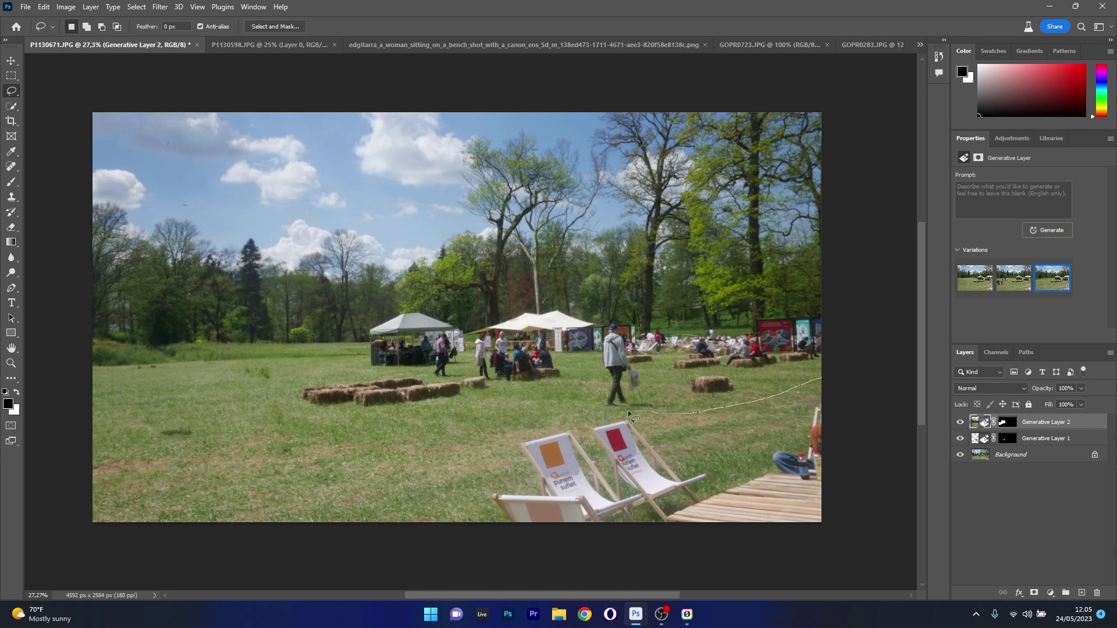
{"action": "left_click_drag", "start_coordinate": [563, 410], "coordinate": [830, 301]}
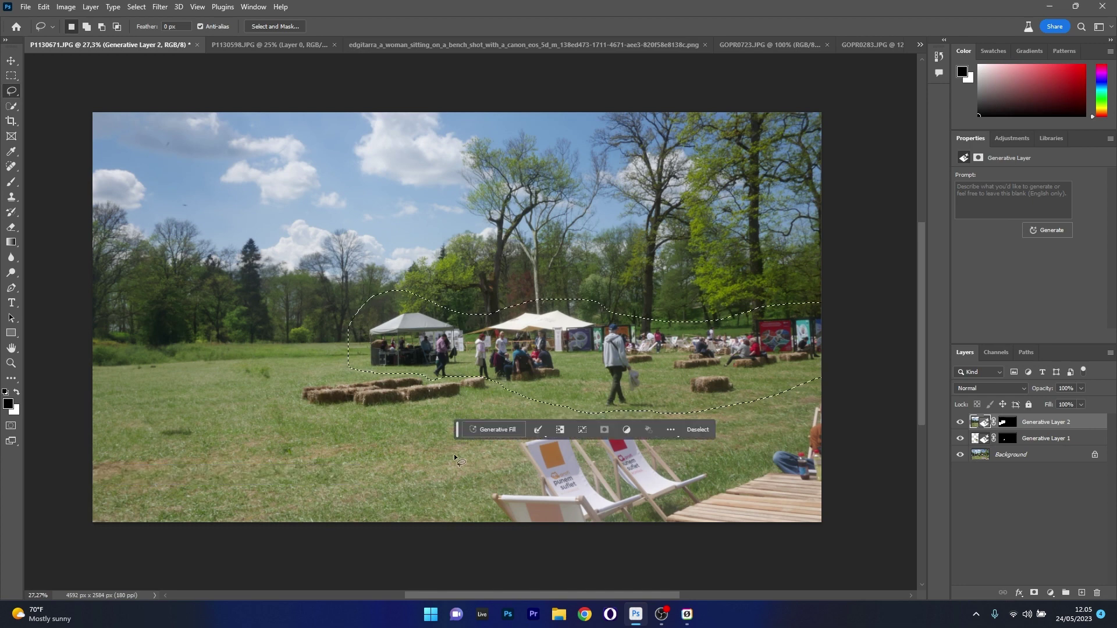
{"action": "left_click", "coordinate": [491, 430]}
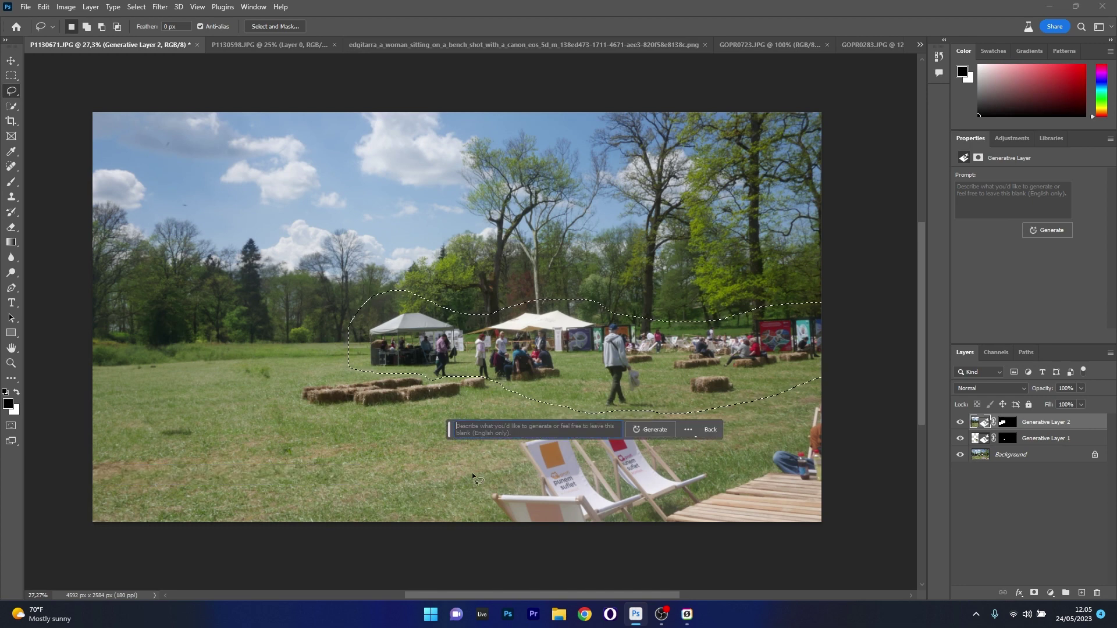
{"action": "left_click", "coordinate": [649, 430]}
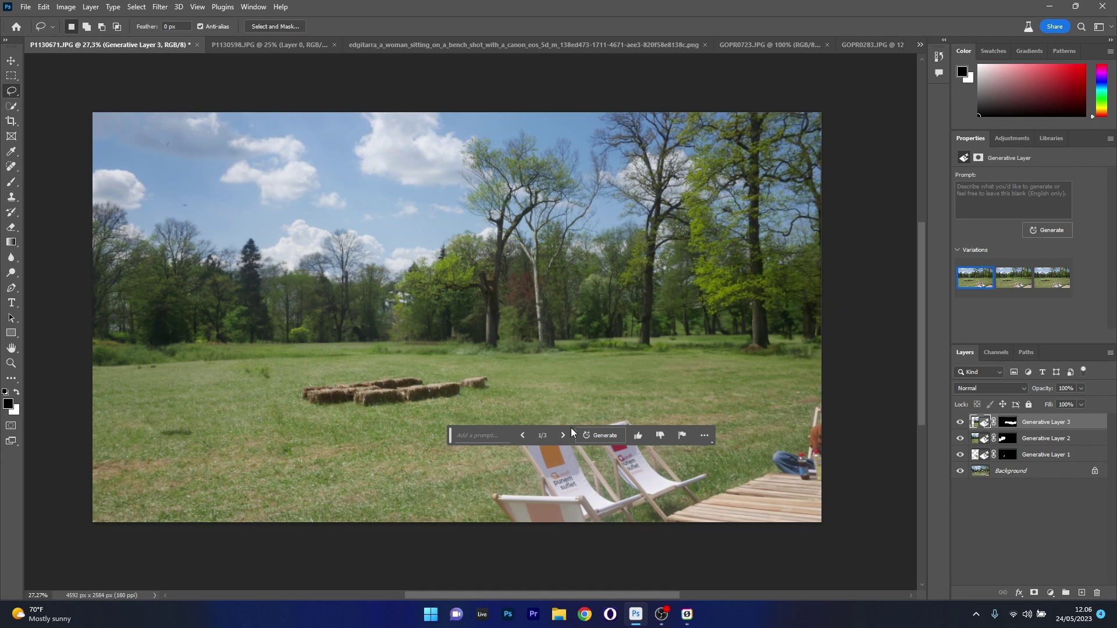
{"action": "left_click", "coordinate": [563, 441]}
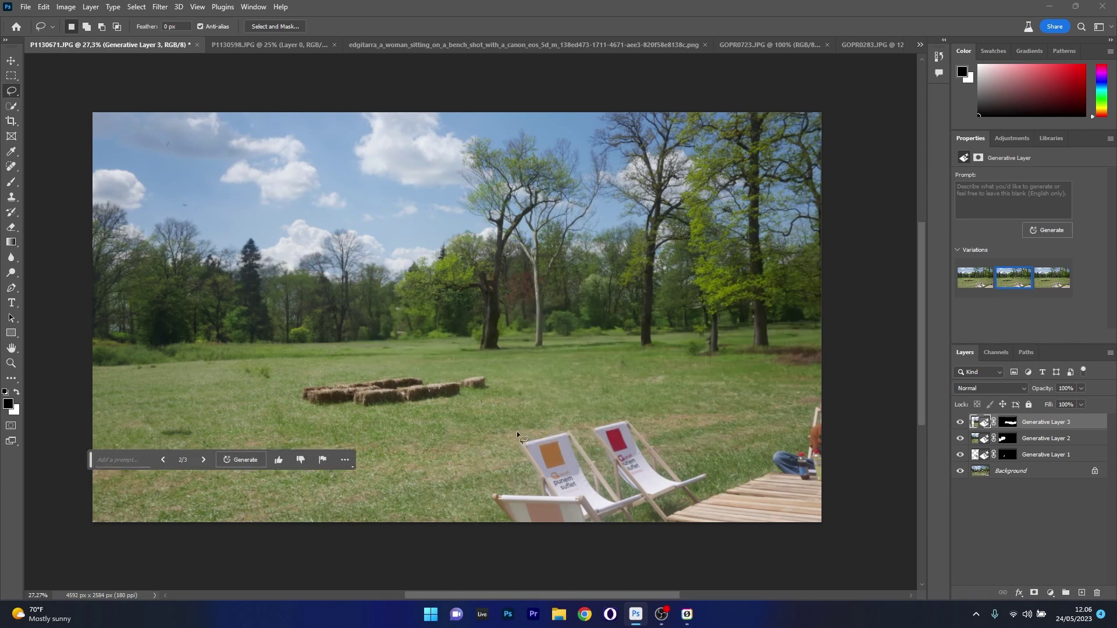
Lasso the deck chairs and wooden deck and fill them with an empty prompt.
{"action": "left_click_drag", "start_coordinate": [846, 397], "coordinate": [785, 395]}
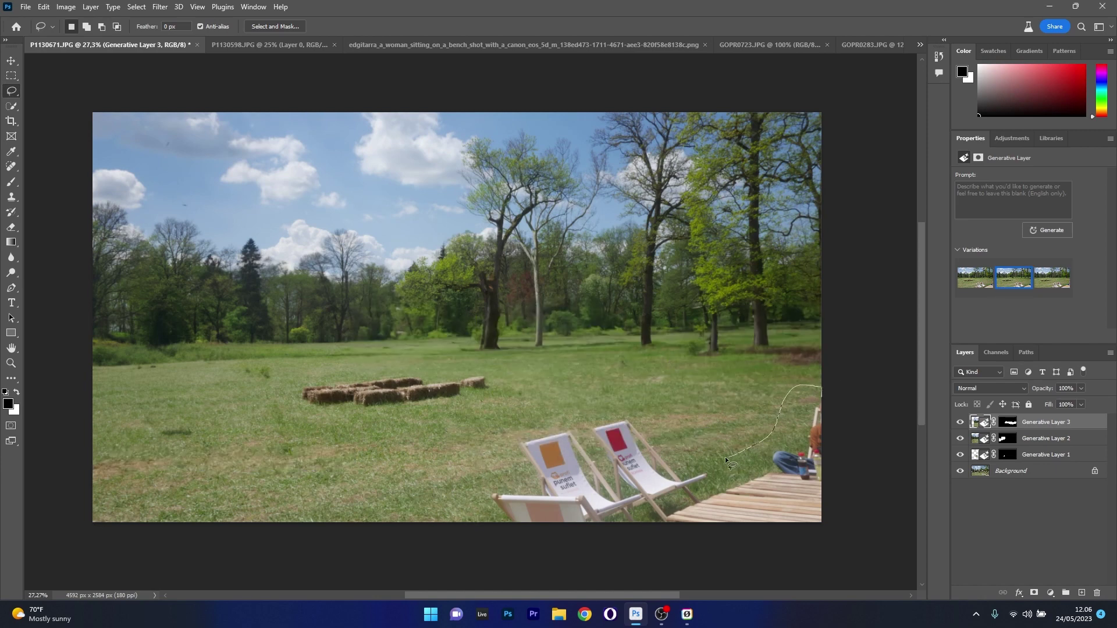
{"action": "mouse_move", "coordinate": [724, 456]}
{"action": "left_mouse_down"}
{"action": "mouse_move", "coordinate": [689, 428]}
{"action": "mouse_move", "coordinate": [595, 412]}
{"action": "left_mouse_up"}
{"action": "mouse_move", "coordinate": [473, 529]}
{"action": "left_mouse_down"}
{"action": "mouse_move", "coordinate": [631, 547]}
{"action": "mouse_move", "coordinate": [885, 530]}
{"action": "mouse_move", "coordinate": [840, 393]}
{"action": "left_mouse_up"}
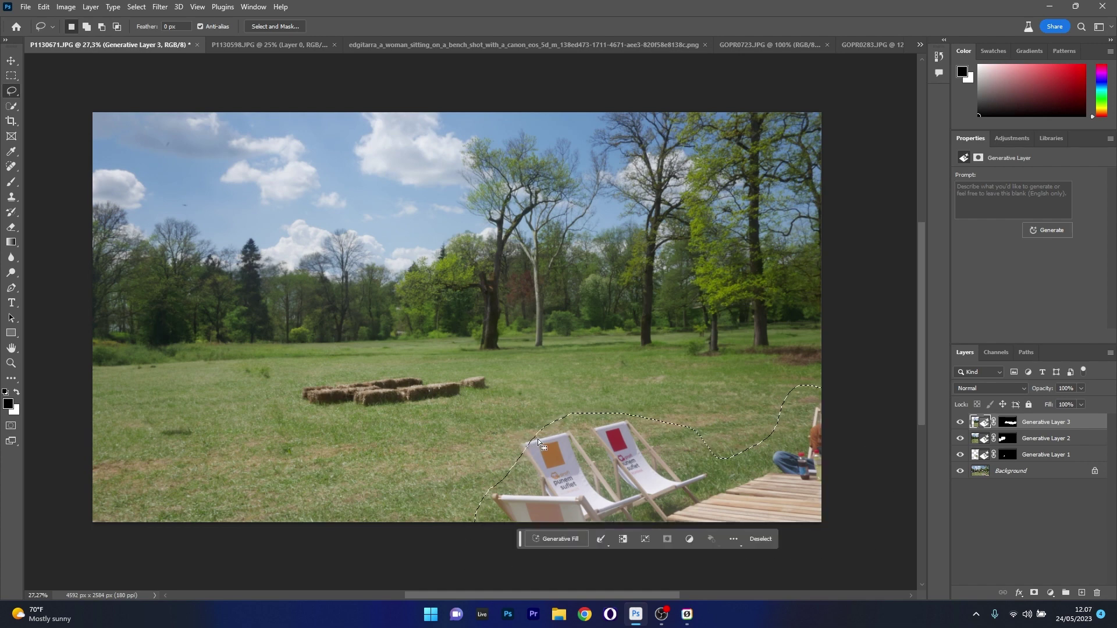
{"action": "left_click", "coordinate": [557, 538]}
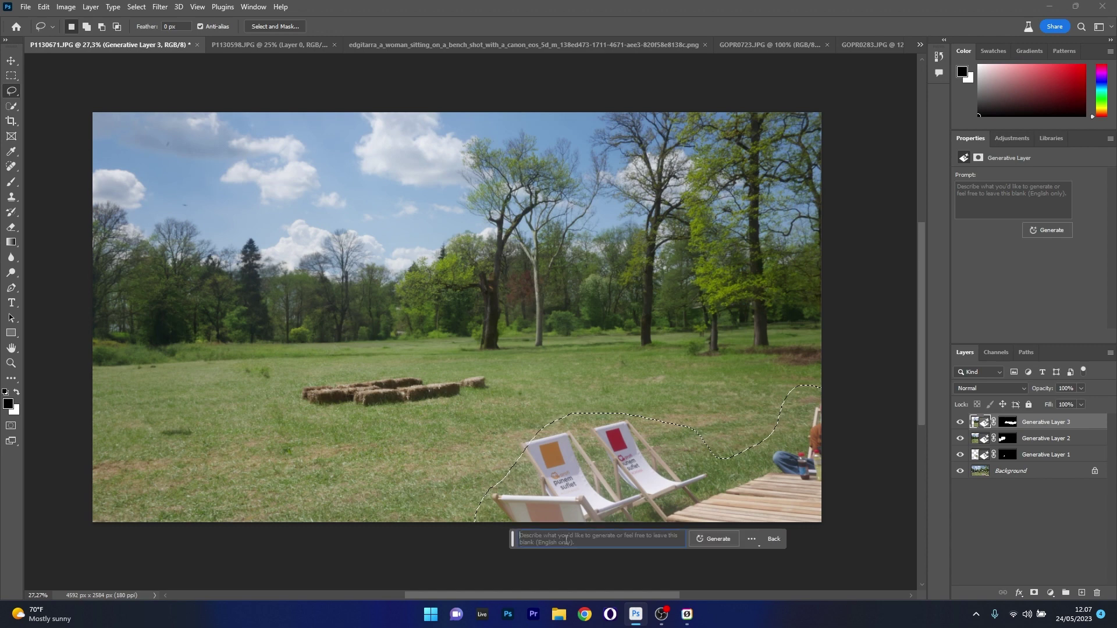
{"action": "left_click", "coordinate": [717, 538]}
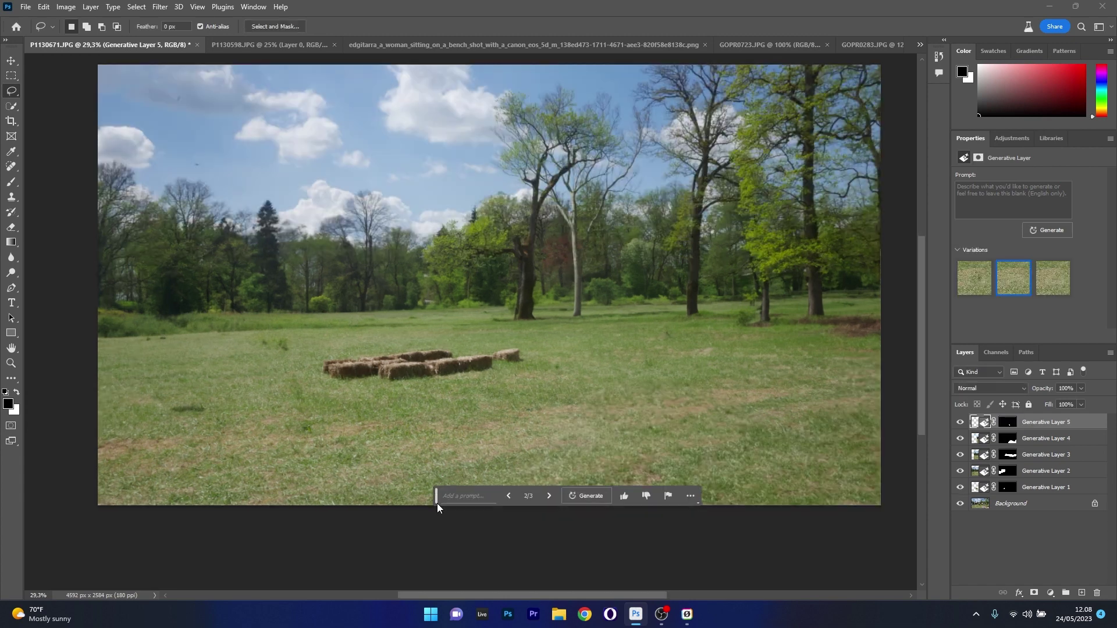
{"action": "left_click_drag", "start_coordinate": [437, 504], "coordinate": [435, 513]}
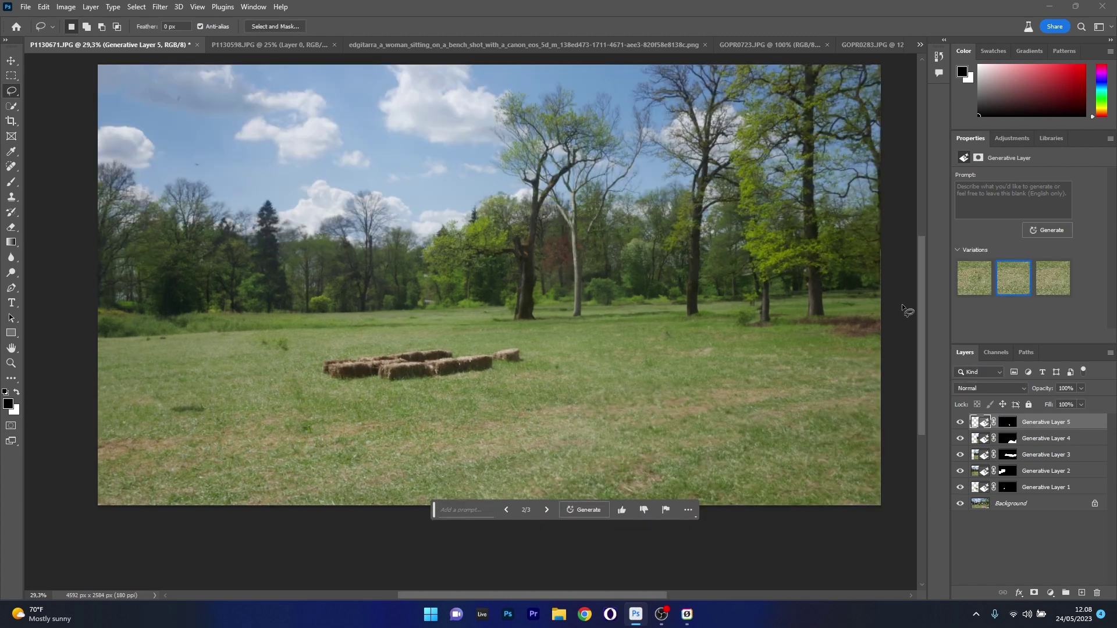
Hide and reshow Generative Layers 1–5 to compare the original with the edits.
{"action": "left_click", "coordinate": [960, 422]}
{"action": "left_click", "coordinate": [960, 439]}
{"action": "left_click", "coordinate": [961, 454]}
{"action": "left_click", "coordinate": [960, 471]}
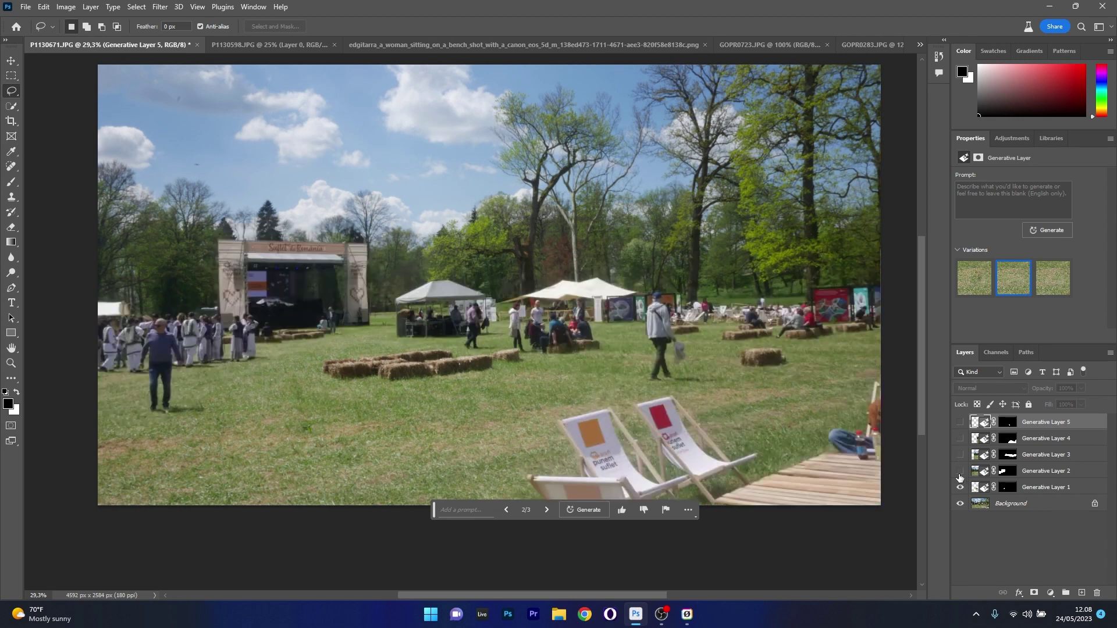
{"action": "left_click", "coordinate": [960, 487]}
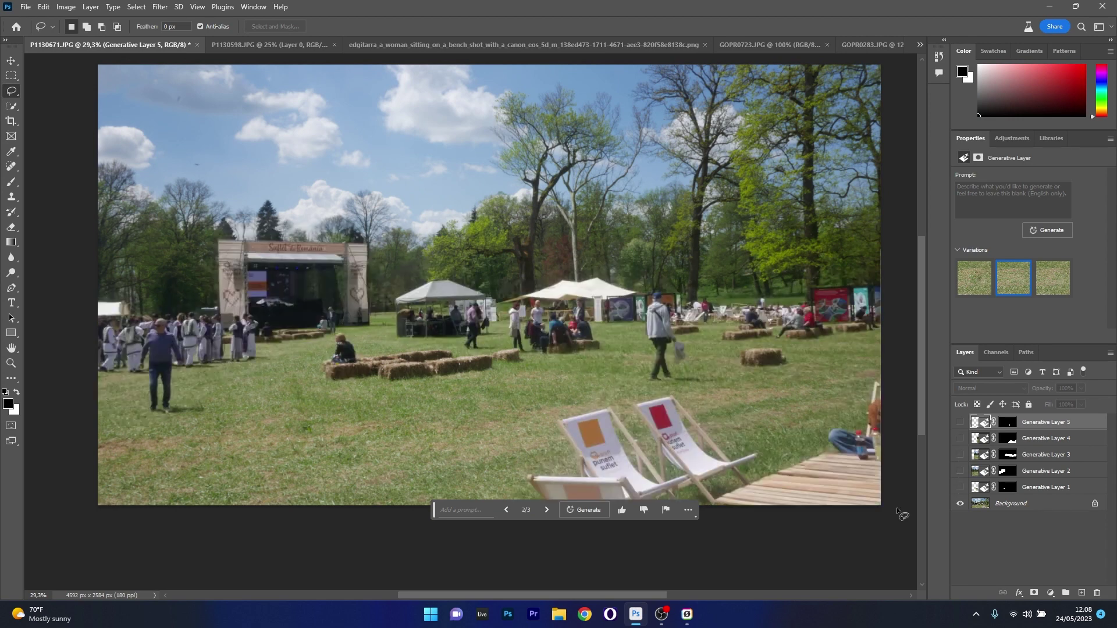
{"action": "left_click", "coordinate": [961, 488]}
{"action": "left_click", "coordinate": [960, 471]}
{"action": "left_click", "coordinate": [961, 455]}
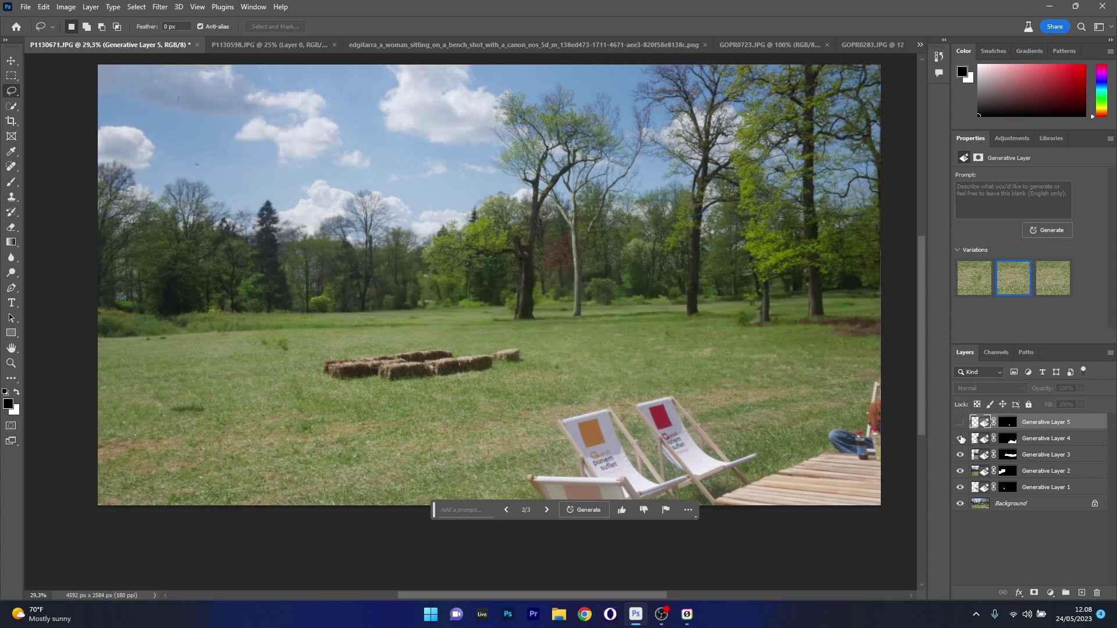
{"action": "left_click", "coordinate": [960, 438]}
{"action": "left_click", "coordinate": [960, 422]}
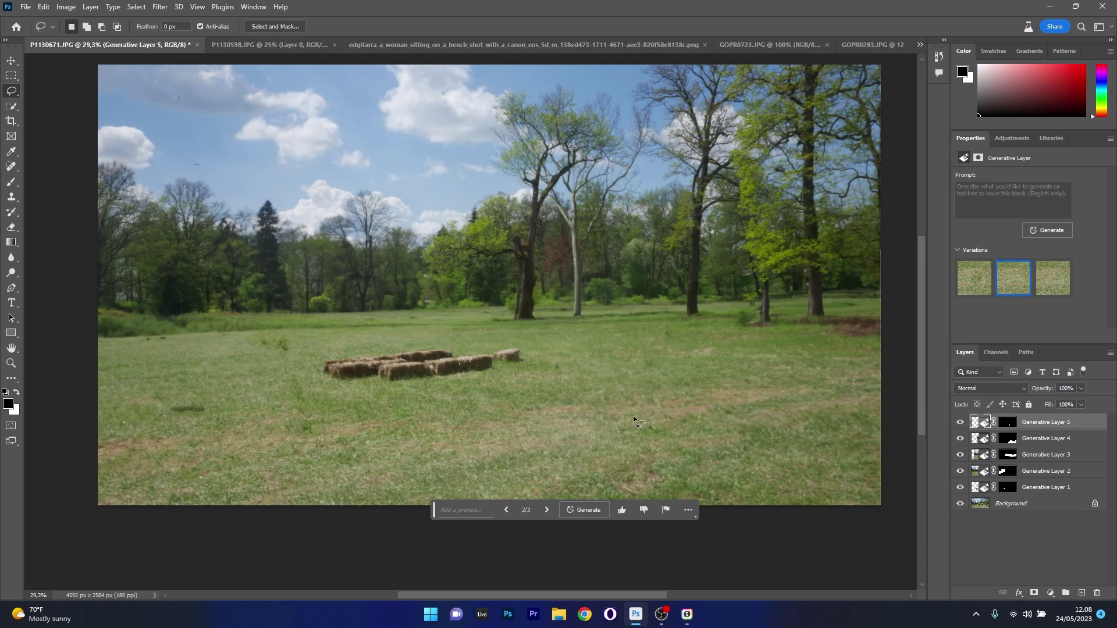
Lasso a grass patch right of the hay bales and generate 'a cute dog'.
{"action": "mouse_move", "coordinate": [599, 370]}
{"action": "left_mouse_down"}
{"action": "mouse_move", "coordinate": [664, 403]}
{"action": "mouse_move", "coordinate": [577, 409]}
{"action": "mouse_move", "coordinate": [567, 392]}
{"action": "mouse_move", "coordinate": [604, 375]}
{"action": "left_mouse_up"}
{"action": "left_click", "coordinate": [526, 431]}
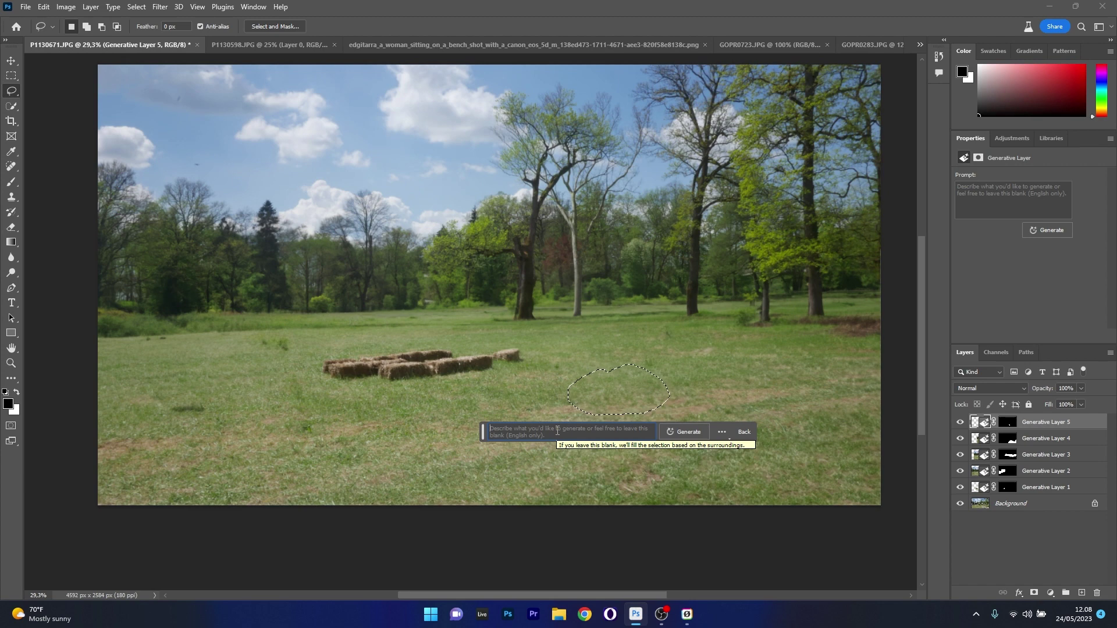
{"action": "type", "text": "a cute dog"}
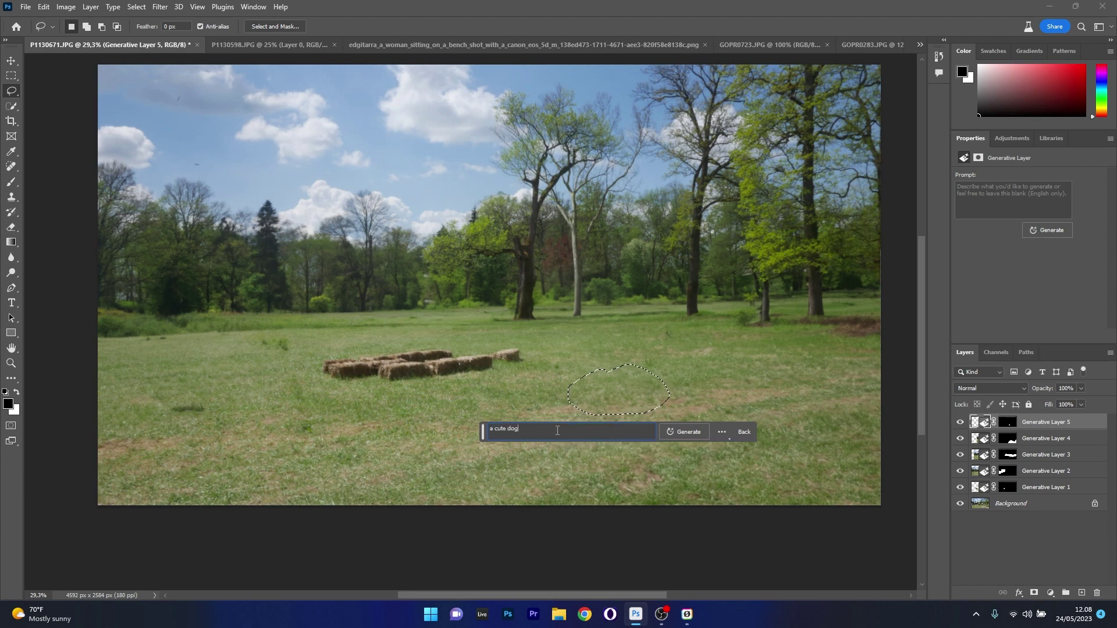
{"action": "left_click", "coordinate": [689, 437]}
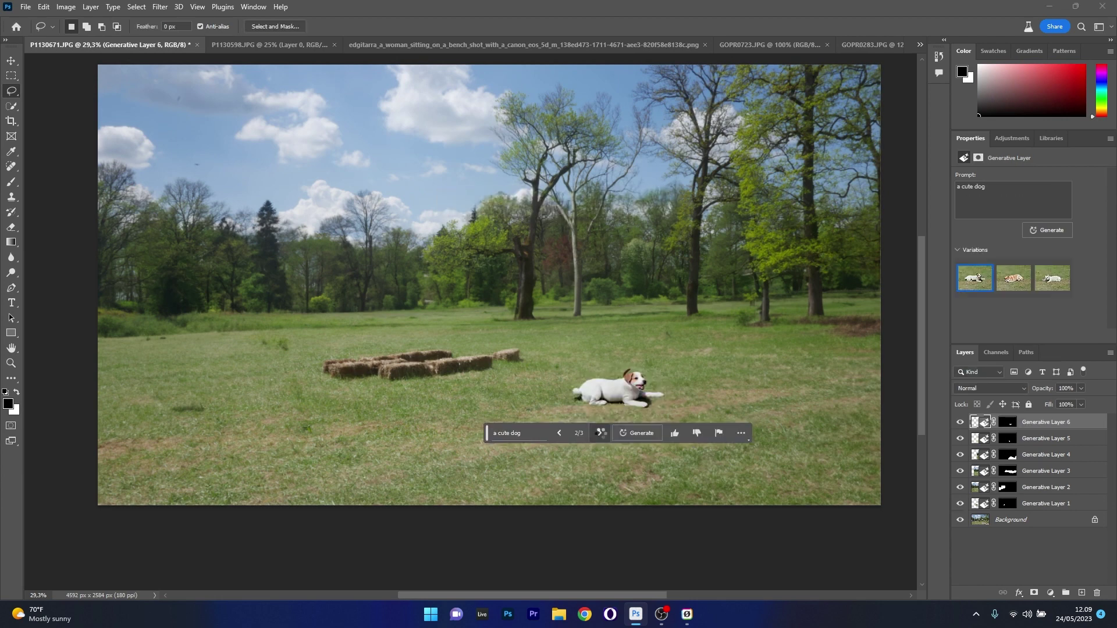
Browse the dog variations and pick the French bulldog, variation 3/3.
{"action": "left_click", "coordinate": [599, 434]}
{"action": "left_click", "coordinate": [559, 435]}
{"action": "left_click", "coordinate": [601, 436]}
{"action": "left_click", "coordinate": [599, 435]}
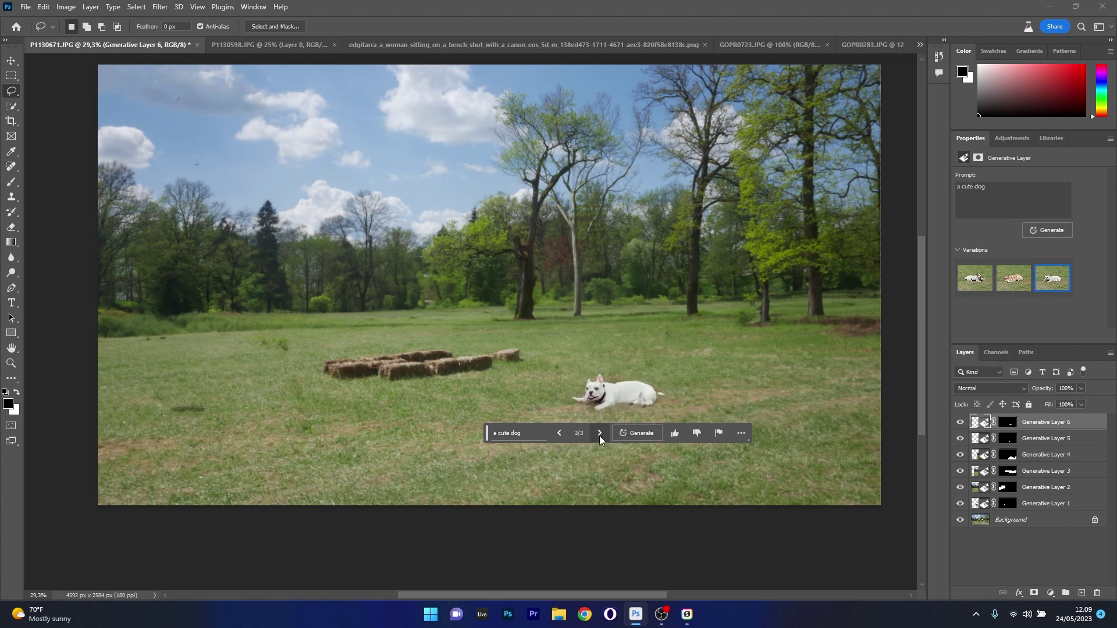
Switch the dog to the shiba-like variation 2 and zoom in to inspect it.
{"action": "left_click", "coordinate": [562, 433]}
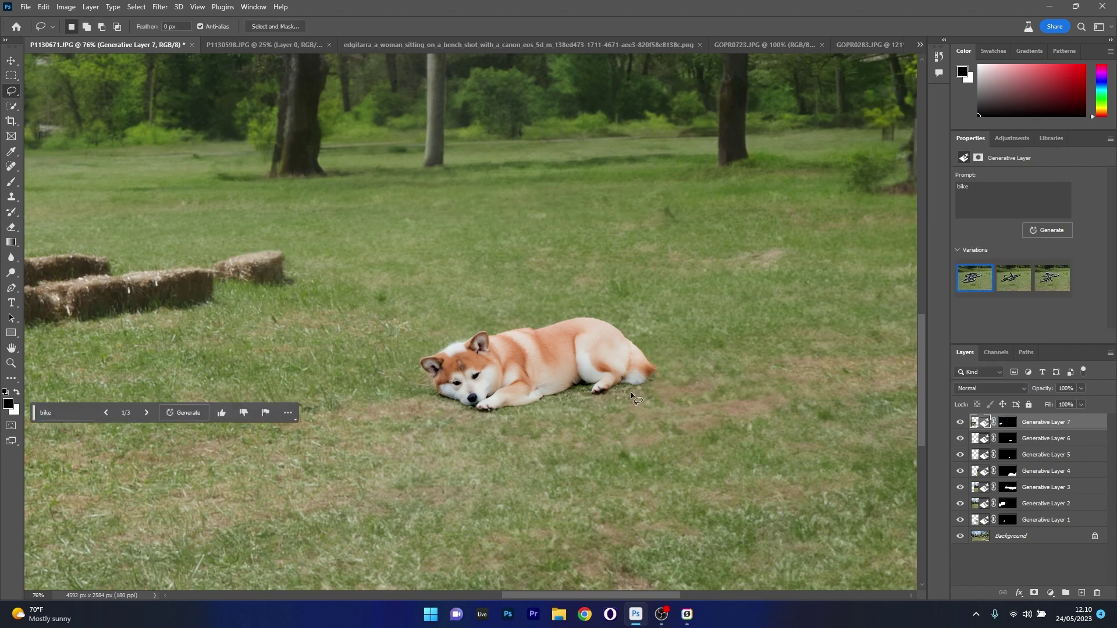
{"action": "scroll", "coordinate": [631, 392], "scroll_direction": "up", "scroll_amount": 8}
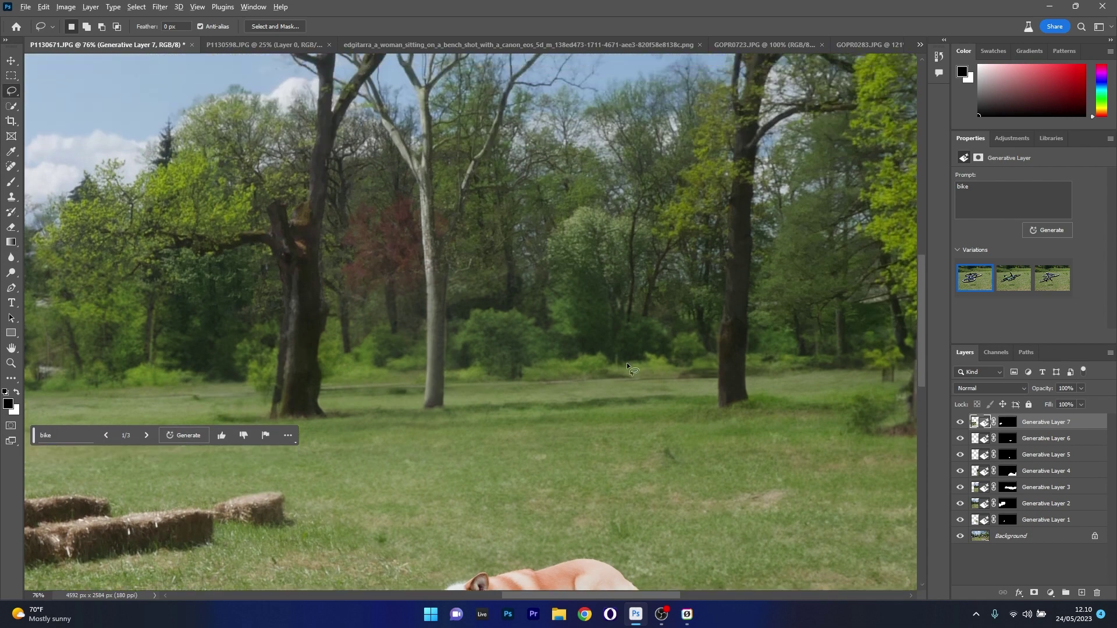
{"action": "scroll", "coordinate": [626, 363], "scroll_direction": "up", "scroll_amount": 3}
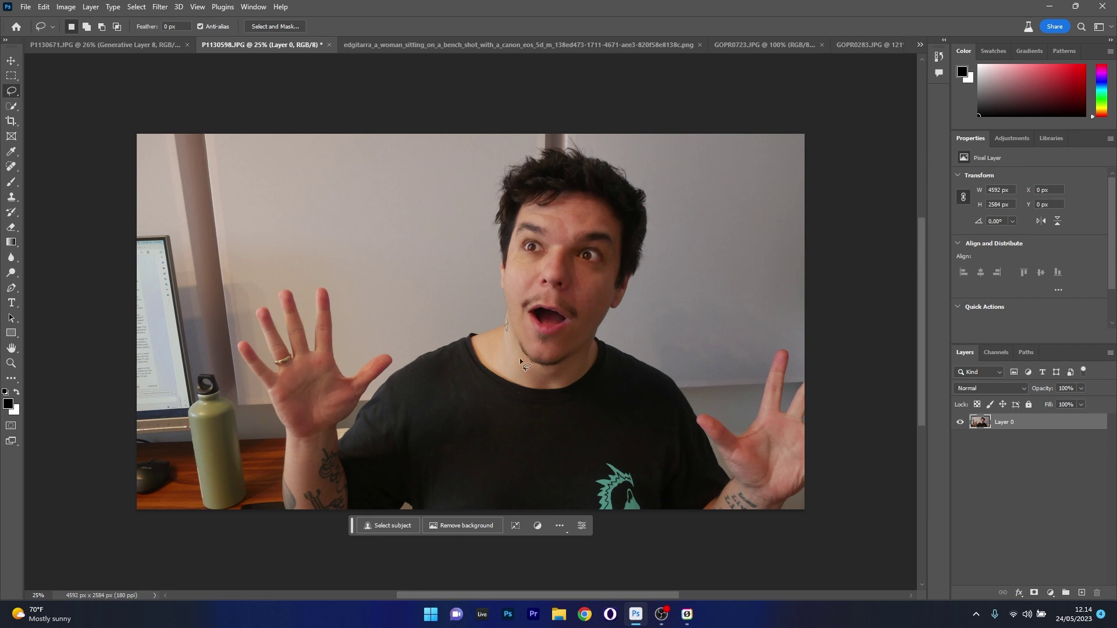
Select the man, invert the selection, and generate a 'park' background behind him.
{"action": "left_click", "coordinate": [380, 521]}
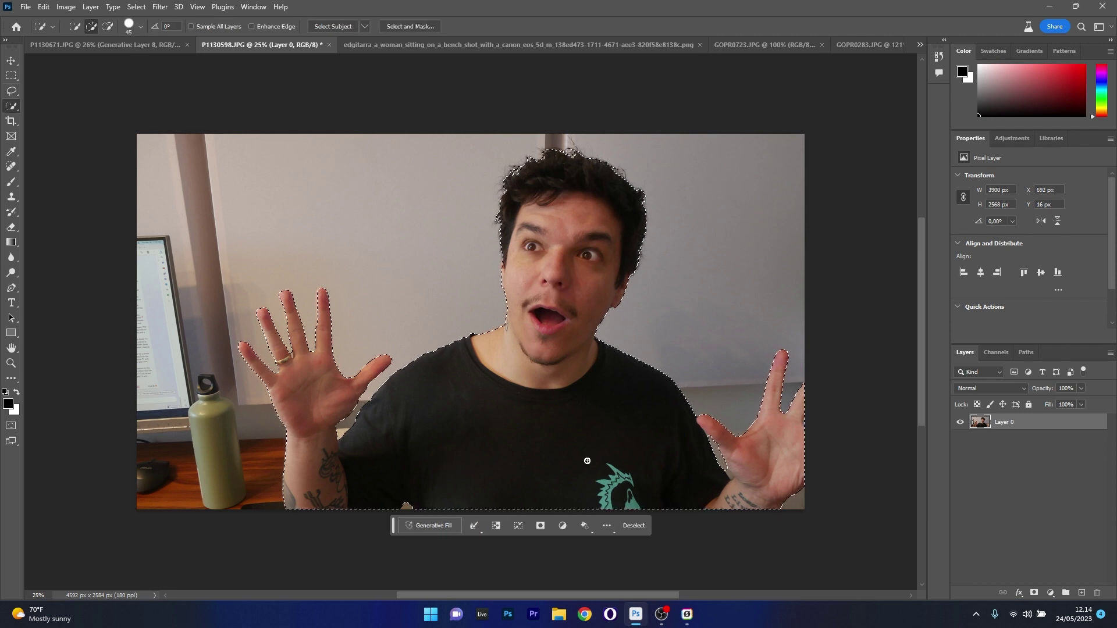
{"action": "key", "text": "ctrl+shift+i"}
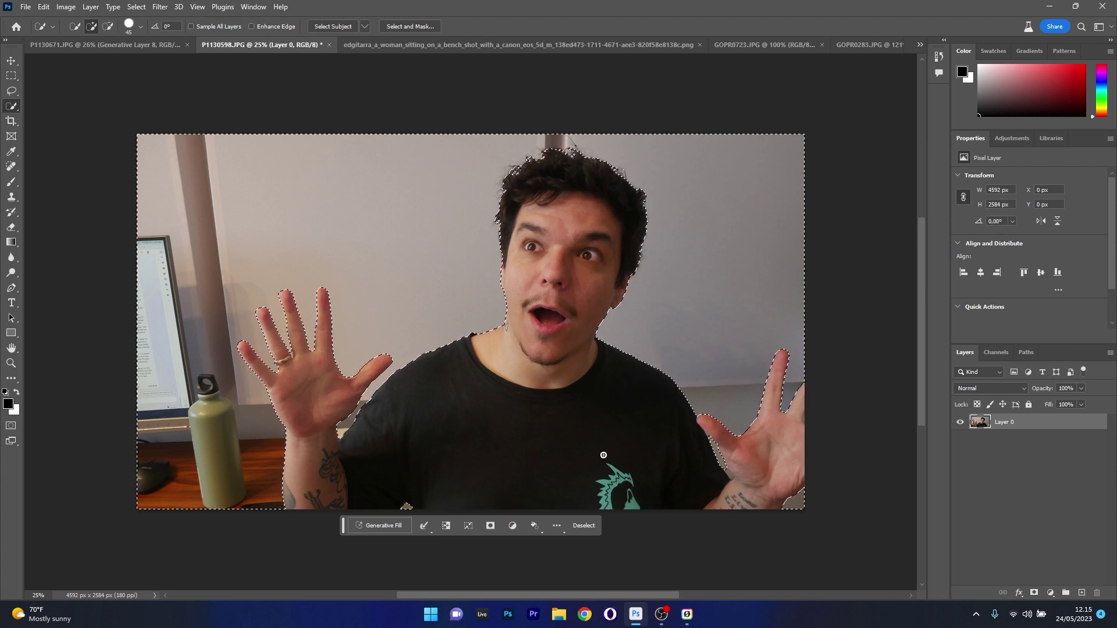
{"action": "left_click", "coordinate": [369, 528]}
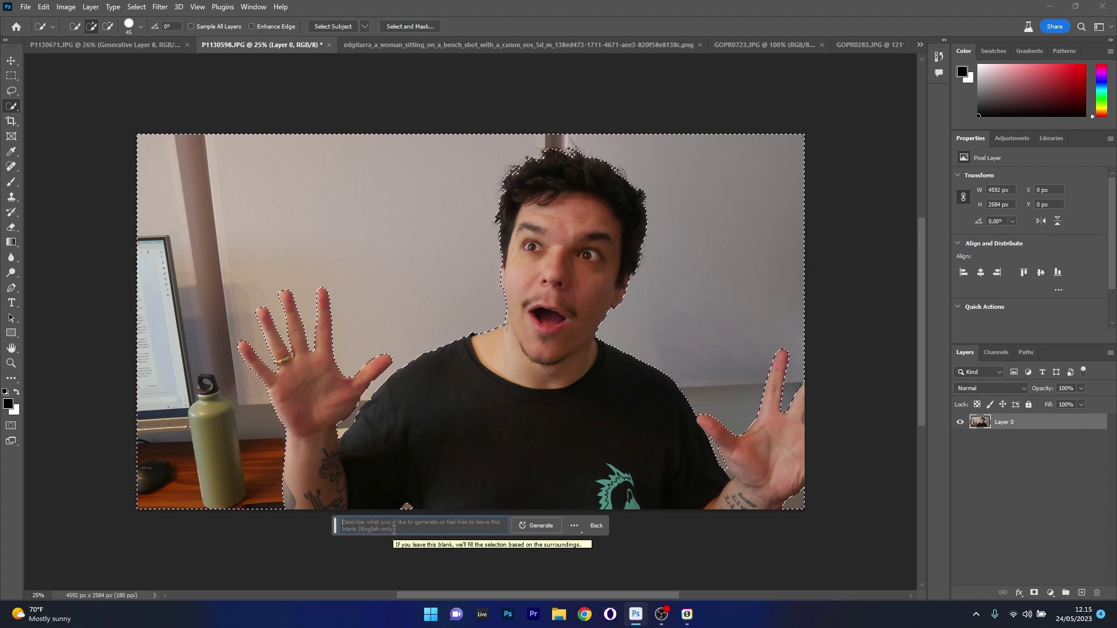
{"action": "type", "text": "park"}
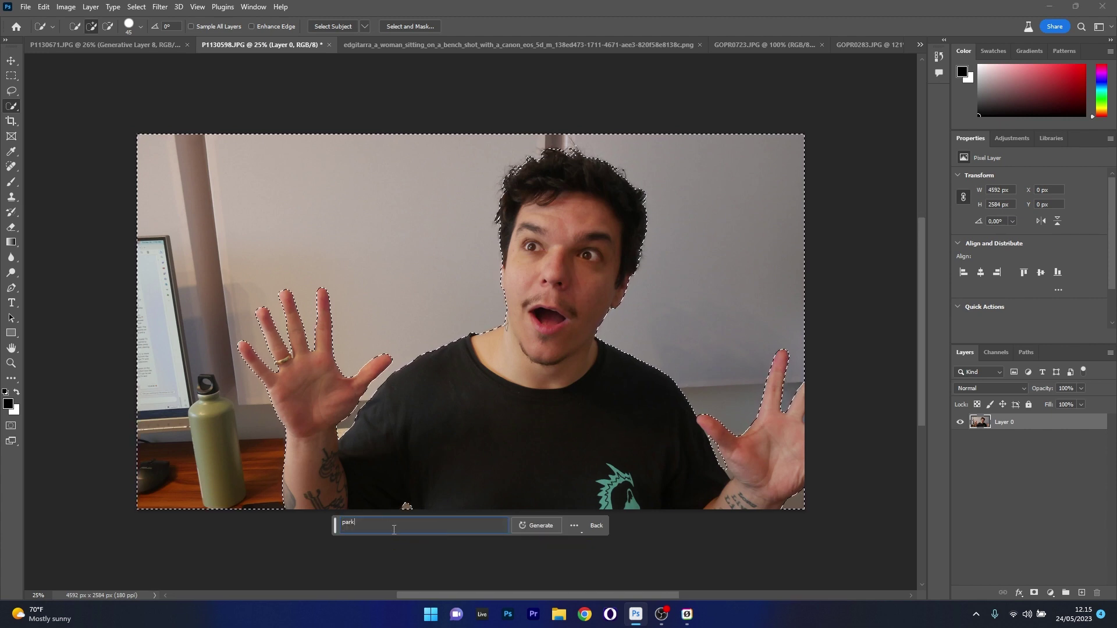
{"action": "left_click", "coordinate": [539, 527]}
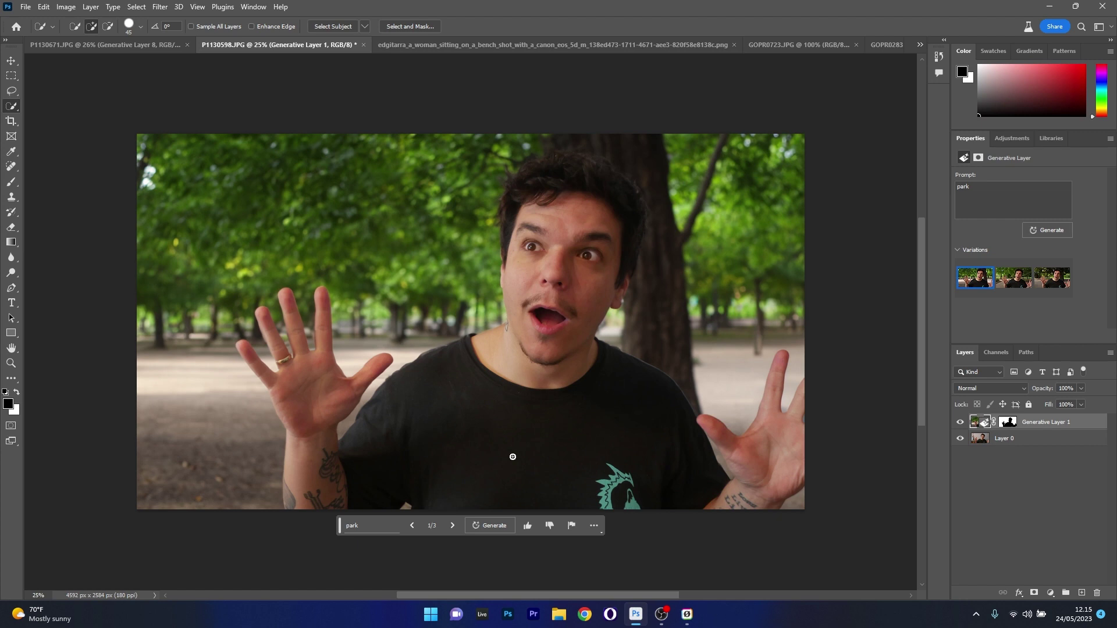
Cycle through the three generated park background variations.
{"action": "left_click", "coordinate": [450, 531]}
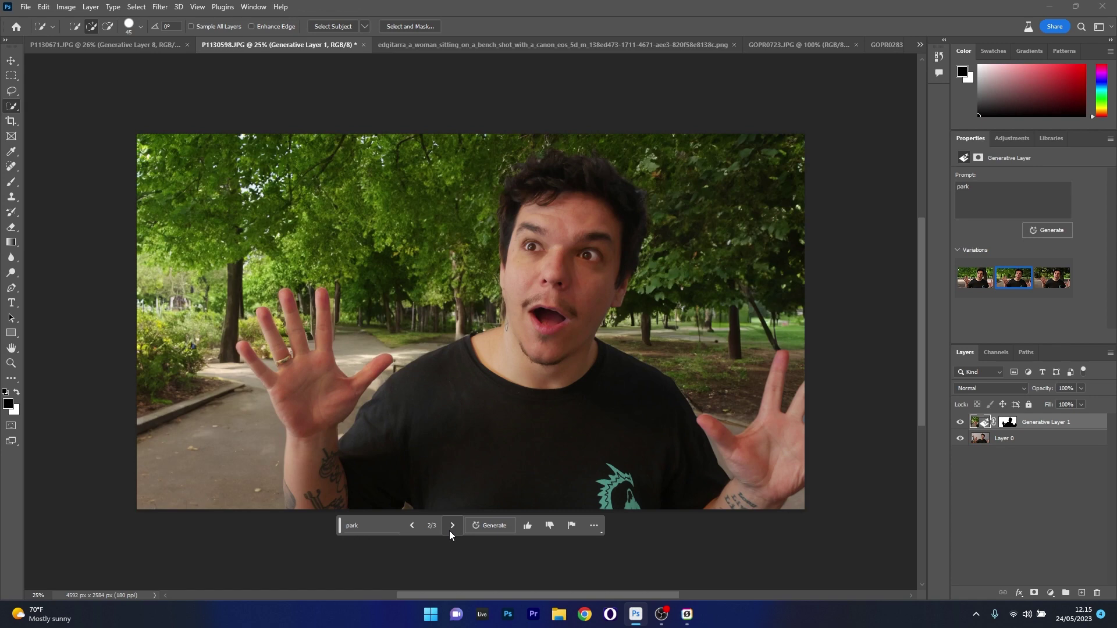
{"action": "left_click", "coordinate": [452, 526]}
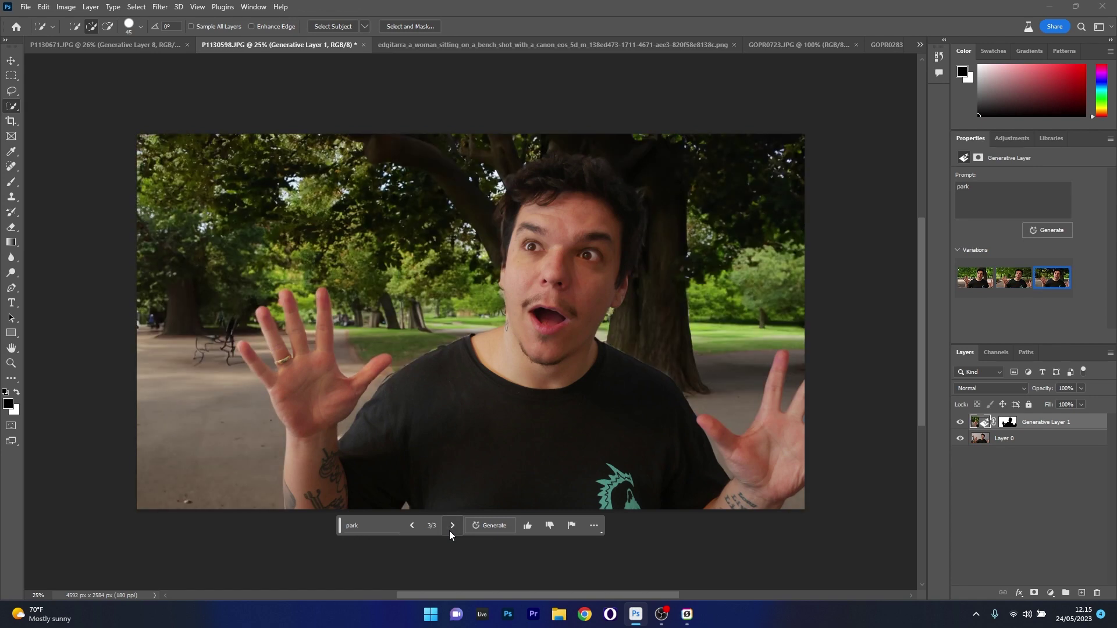
{"action": "left_click", "coordinate": [452, 526]}
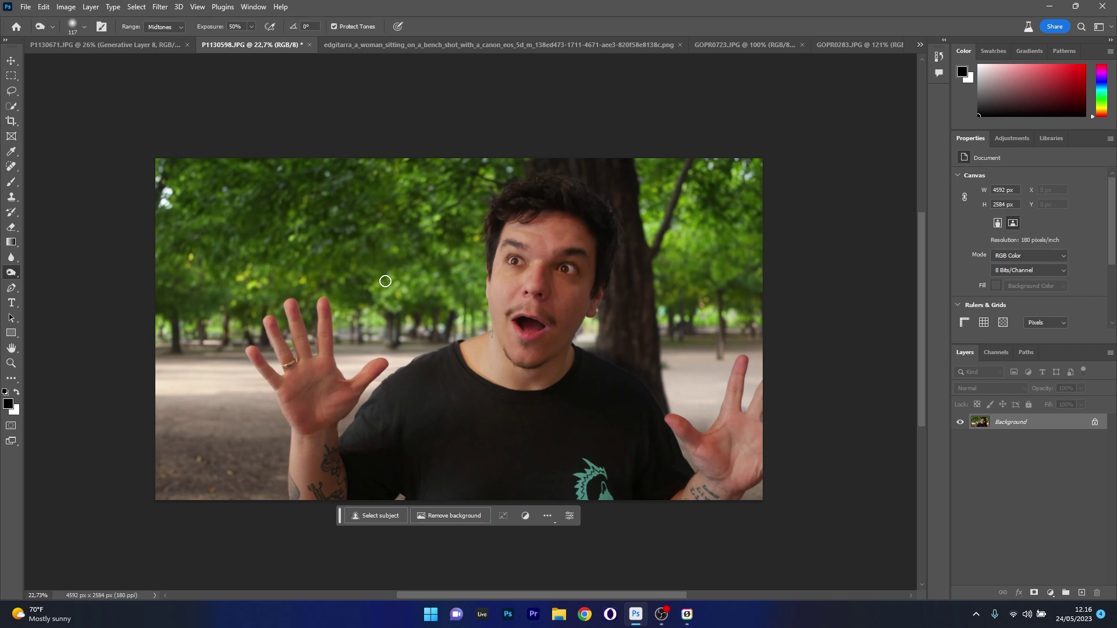
Extend the portrait's canvas upward with the Crop tool.
{"action": "left_click", "coordinate": [10, 121]}
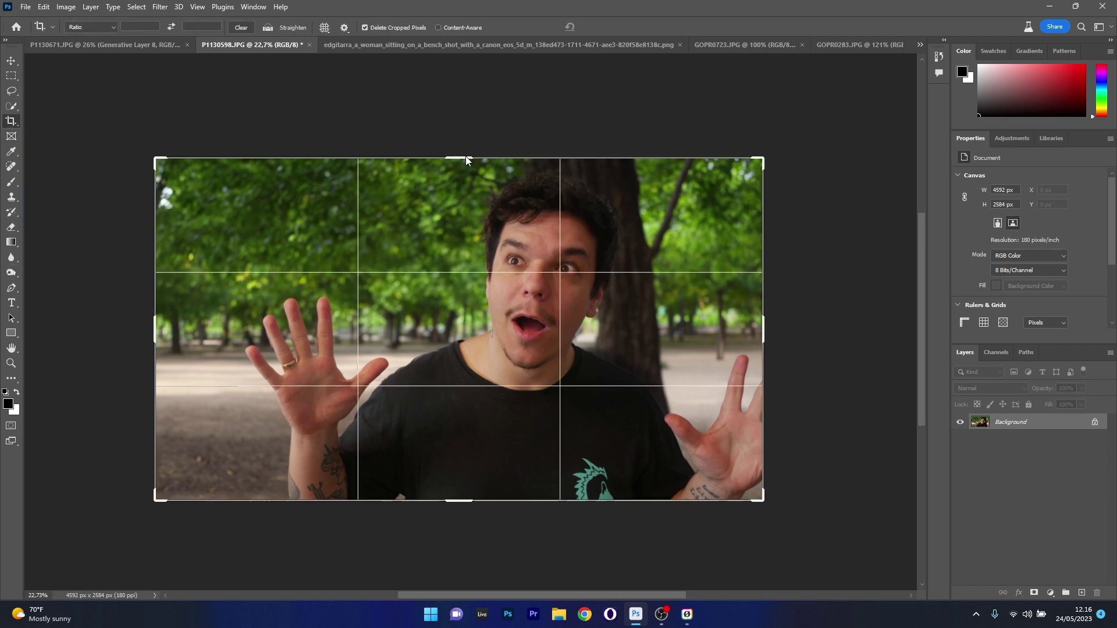
{"action": "left_click_drag", "start_coordinate": [466, 157], "coordinate": [472, 125]}
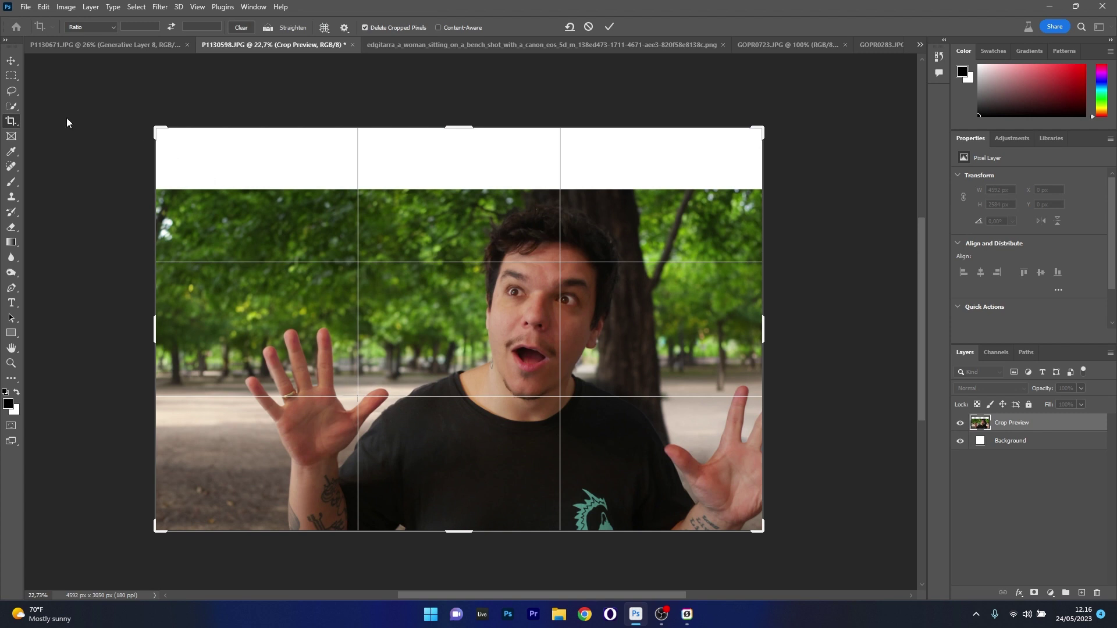
{"action": "left_click", "coordinate": [11, 76]}
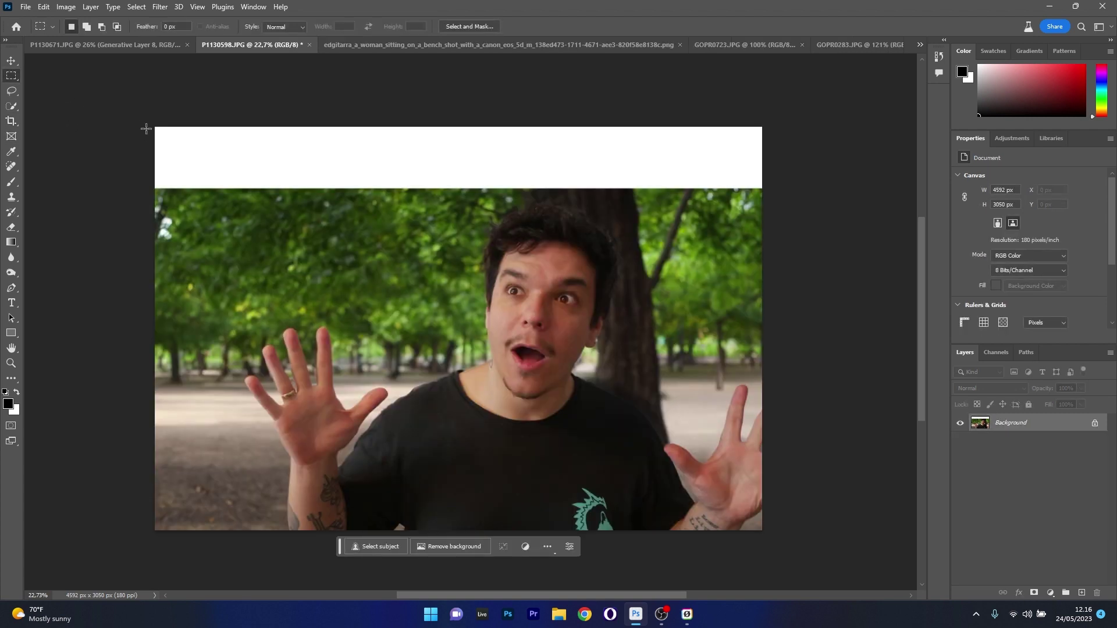
Fill the empty top strip with generated treetops and choose variation 3/3.
{"action": "left_click_drag", "start_coordinate": [146, 123], "coordinate": [779, 190]}
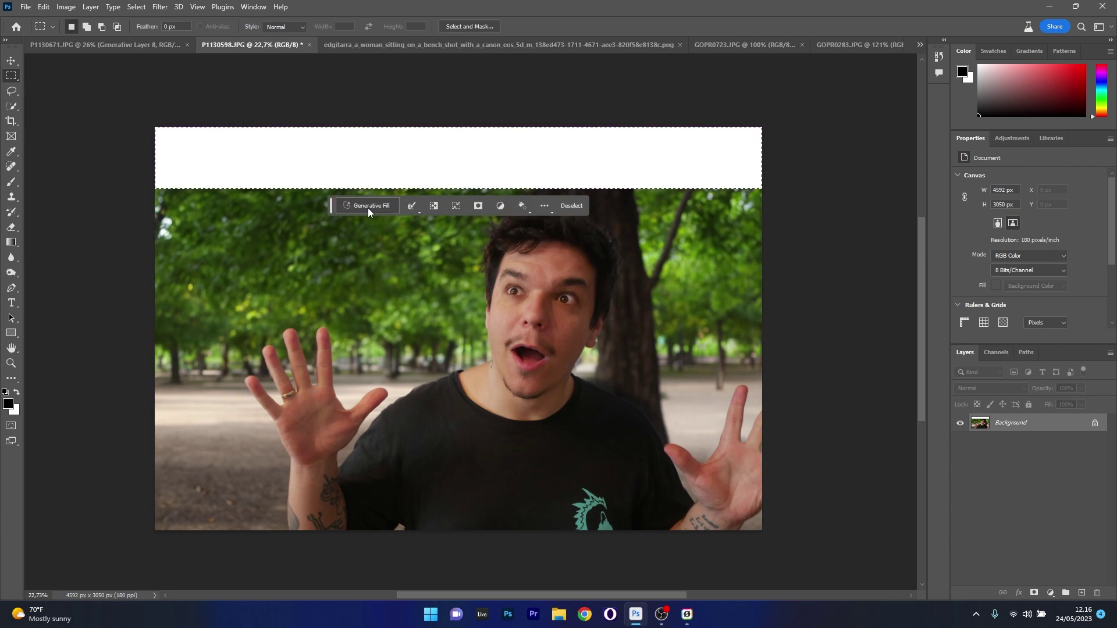
{"action": "left_click", "coordinate": [367, 208]}
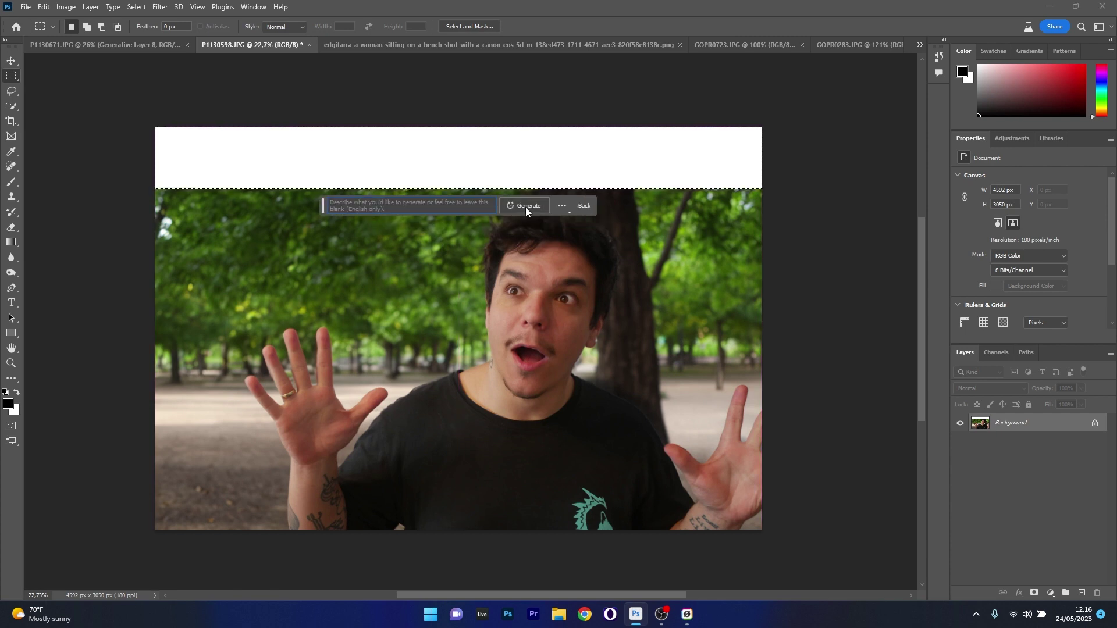
{"action": "left_click", "coordinate": [525, 207]}
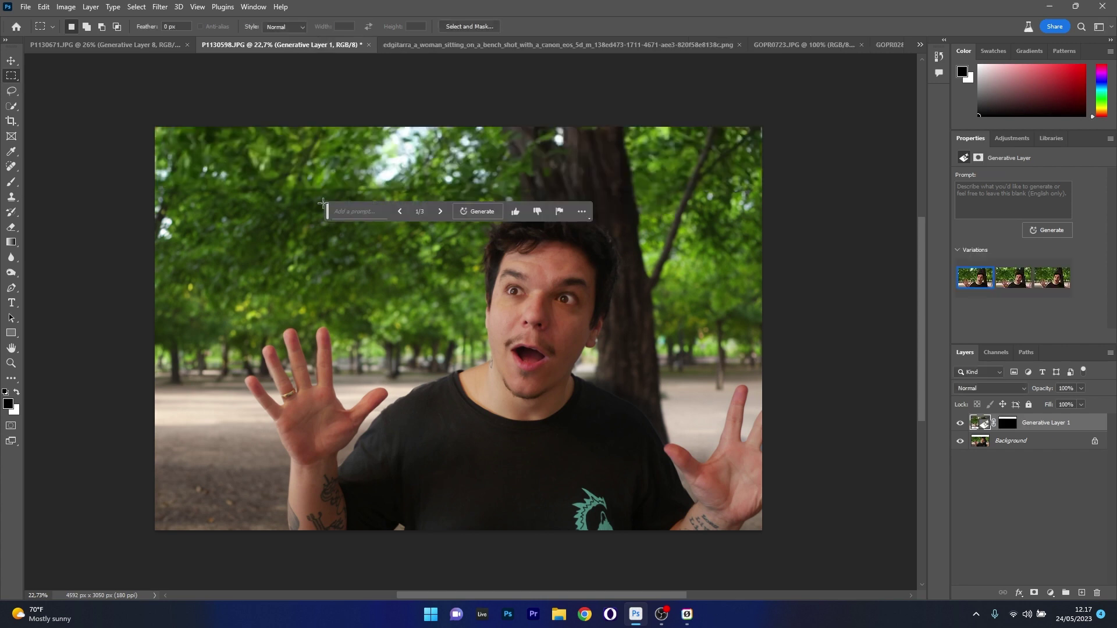
{"action": "left_click_drag", "start_coordinate": [327, 215], "coordinate": [199, 348]}
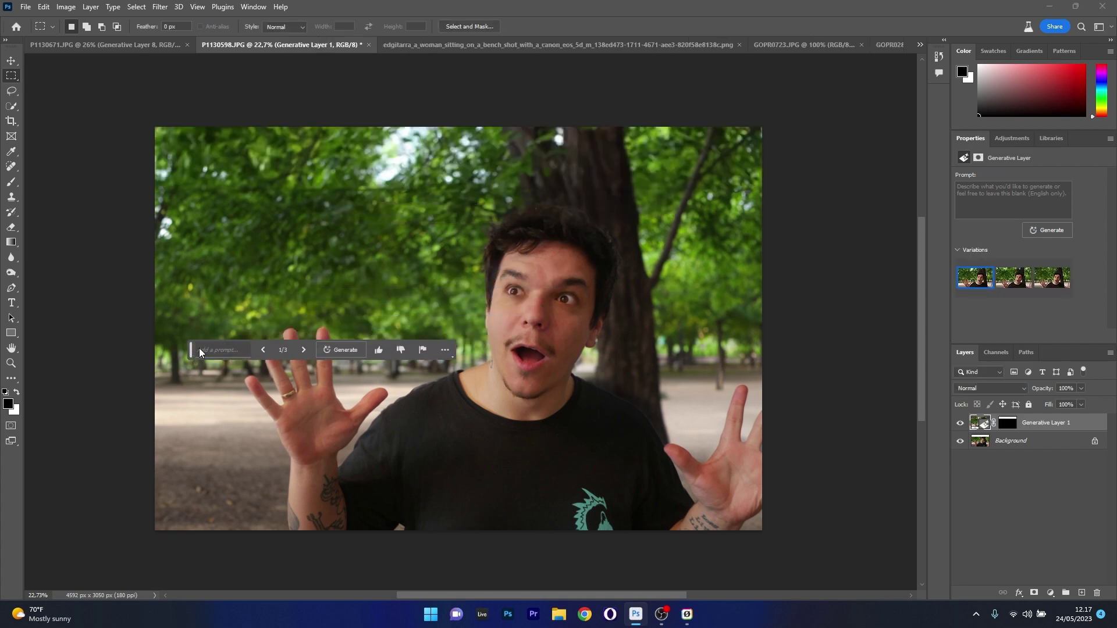
{"action": "left_click", "coordinate": [309, 349]}
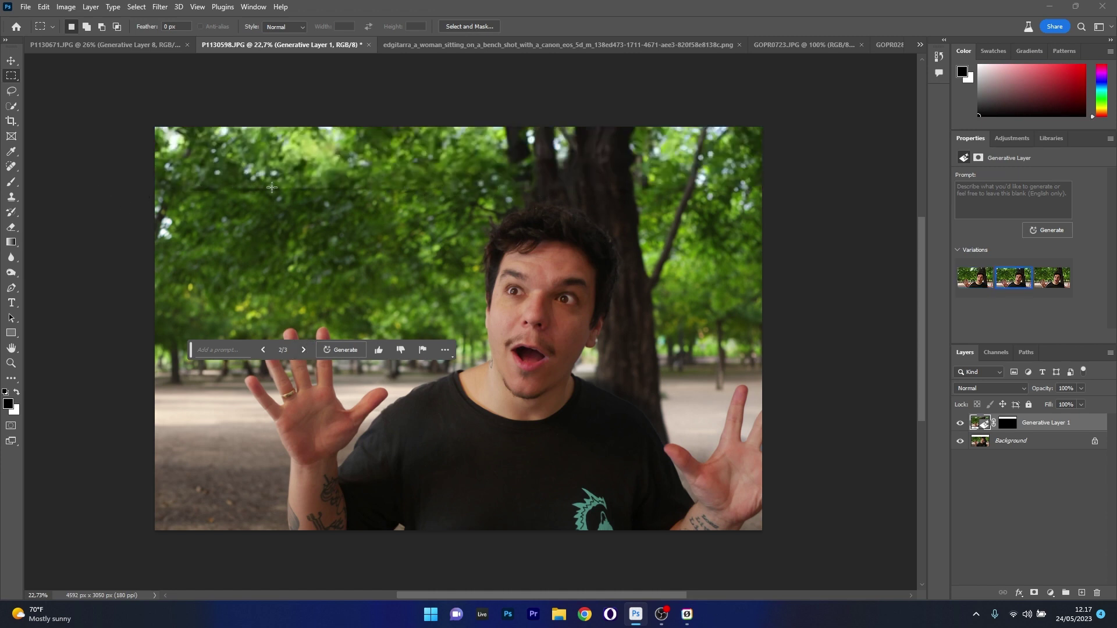
{"action": "key", "text": "Right"}
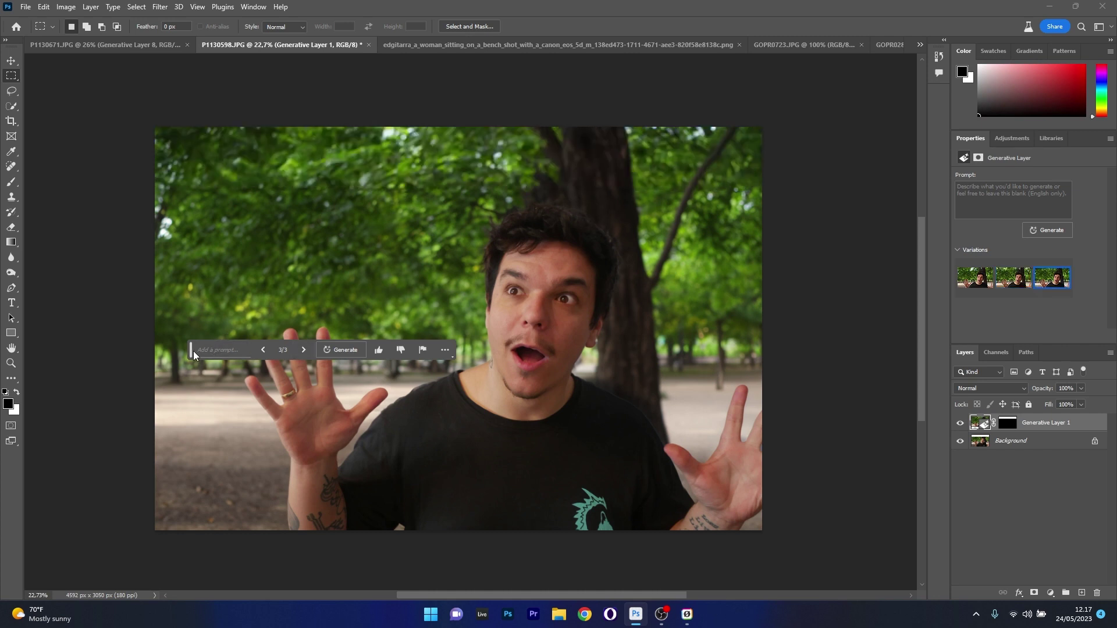
{"action": "left_click_drag", "start_coordinate": [193, 351], "coordinate": [177, 543]}
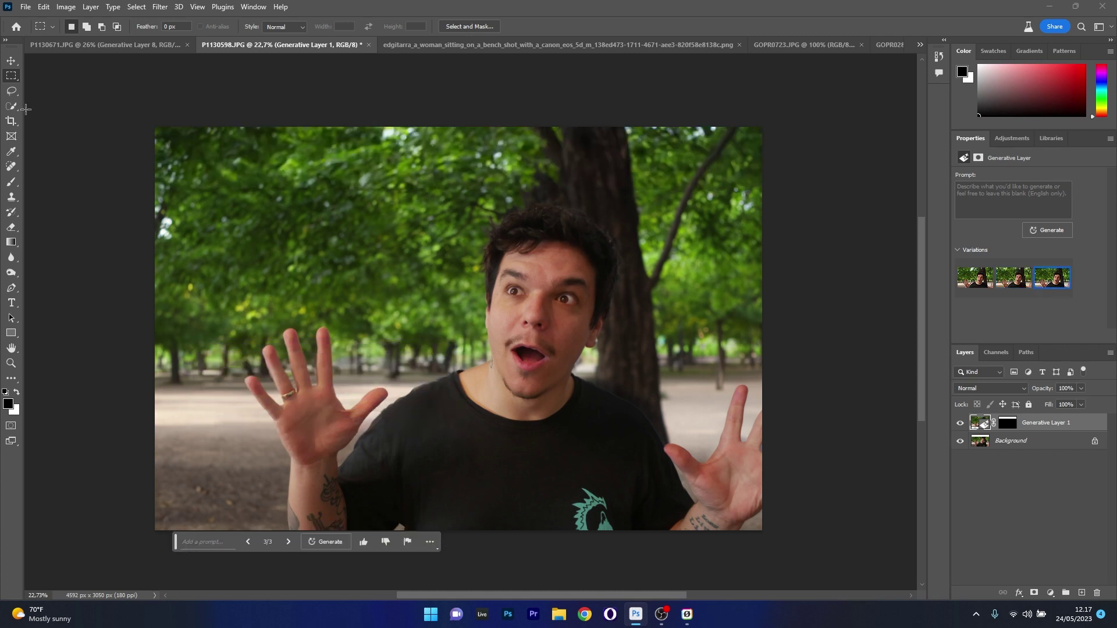
Flatten P1130598.JPG, ready a 161-size Clone Stamp brush, and switch to GOPR0283.JPG.
{"action": "right_click", "coordinate": [1039, 445]}
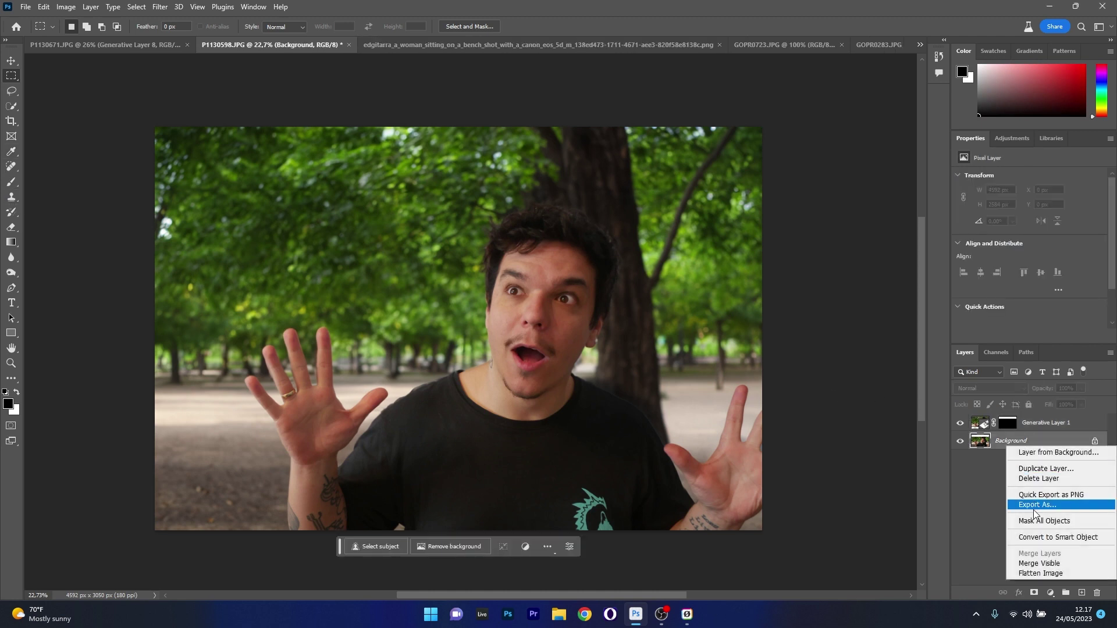
{"action": "left_click", "coordinate": [1041, 573]}
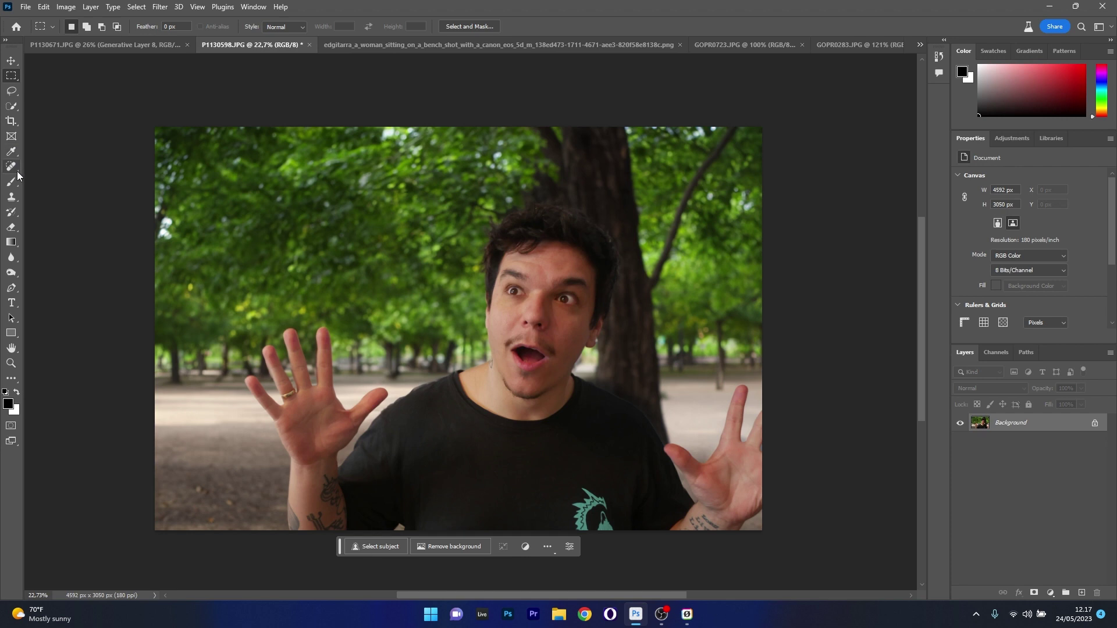
{"action": "left_click", "coordinate": [11, 198]}
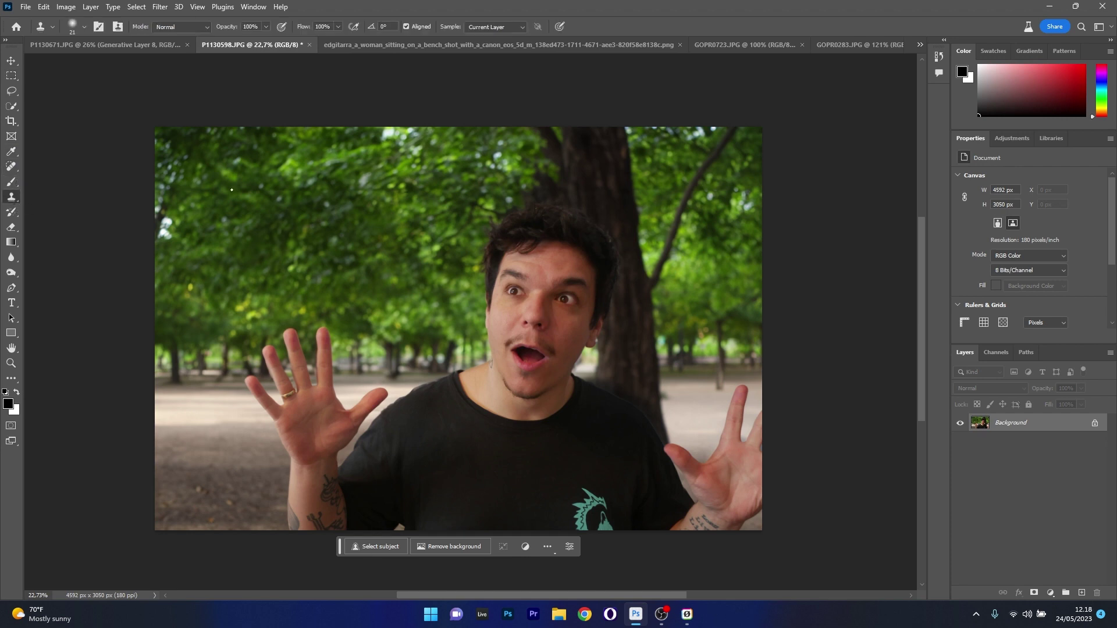
{"action": "key", "text": "bracketright"}
{"action": "key", "text": "bracketright"}
{"action": "key", "text": "bracketright"}
{"action": "key", "text": "bracketright"}
{"action": "key", "text": "bracketright"}
{"action": "key", "text": "bracketright"}
{"action": "key", "text": "bracketright"}
{"action": "key", "text": "bracketright"}
{"action": "key", "text": "bracketright"}
{"action": "key", "text": "bracketright"}
{"action": "key", "text": "bracketright"}
{"action": "key", "text": "bracketright"}
{"action": "key", "text": "bracketright"}
{"action": "key", "text": "bracketright"}
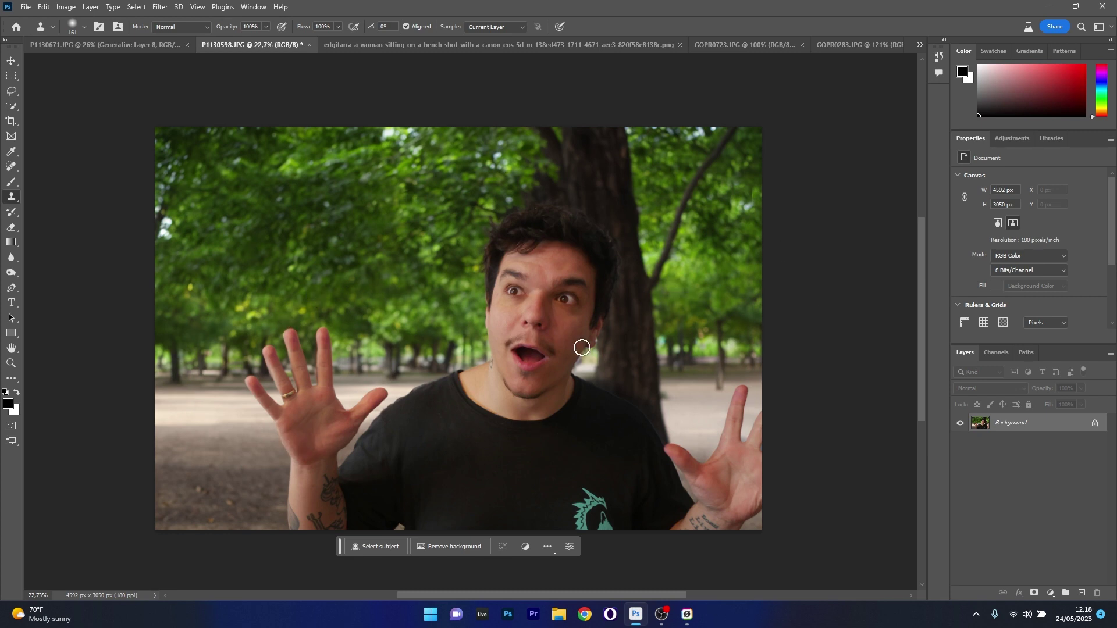
{"action": "scroll", "coordinate": [581, 348], "scroll_direction": "down", "scroll_amount": 1}
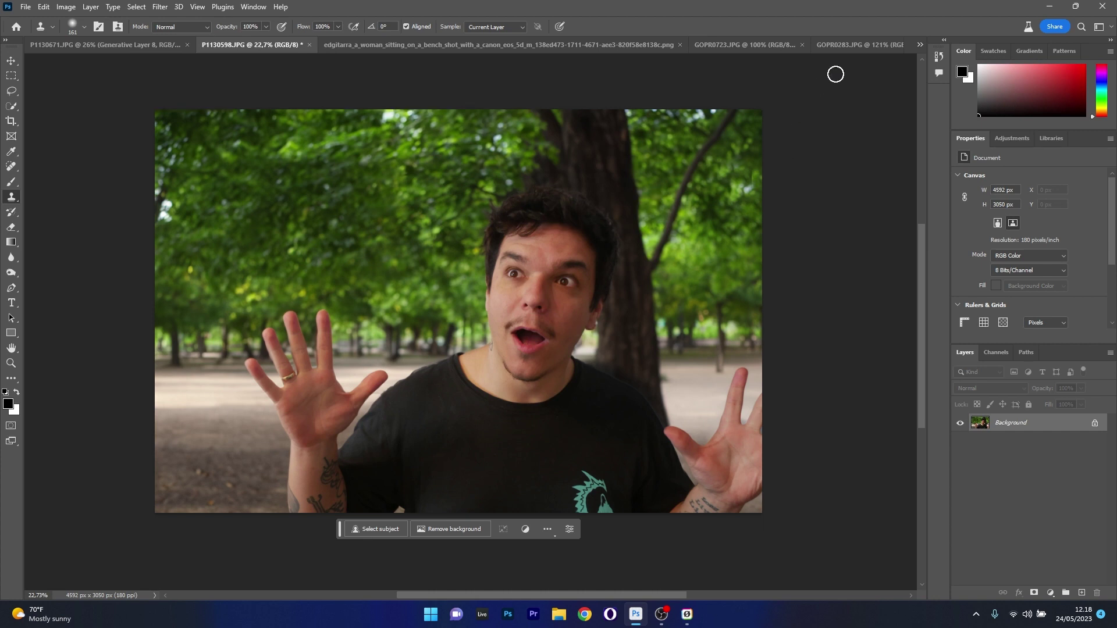
{"action": "left_click", "coordinate": [842, 48]}
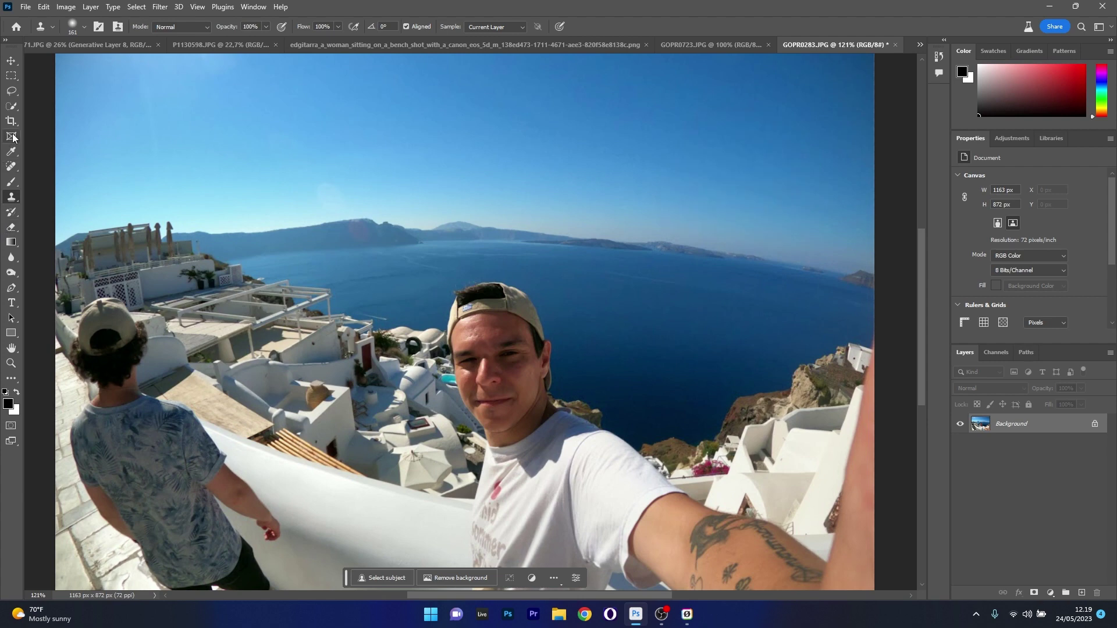
Lasso the friend on the left and run Generative Fill with an empty prompt to erase him.
{"action": "left_click", "coordinate": [11, 91]}
{"action": "left_click_drag", "start_coordinate": [73, 410], "coordinate": [79, 395]}
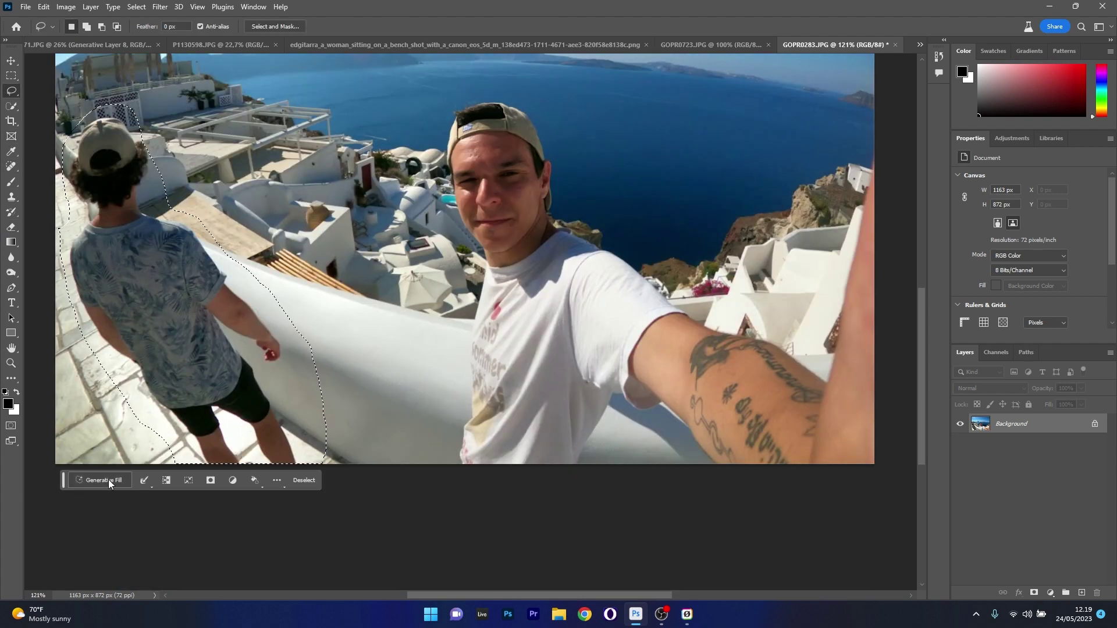
{"action": "left_click", "coordinate": [108, 479]}
{"action": "left_click", "coordinate": [253, 483]}
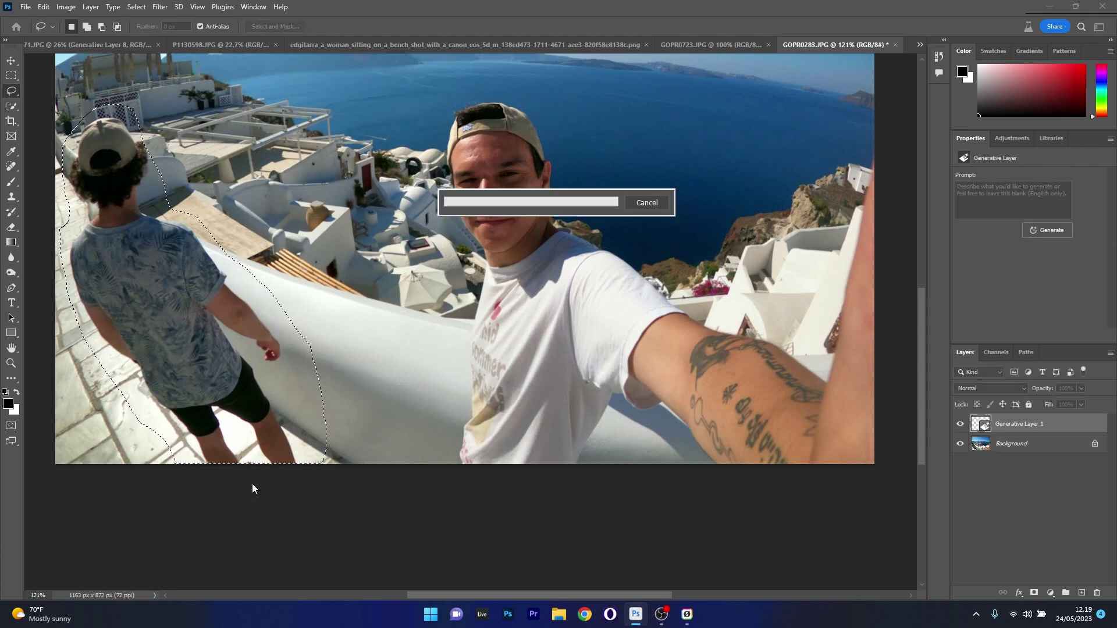
{"action": "key", "text": "ctrl+1"}
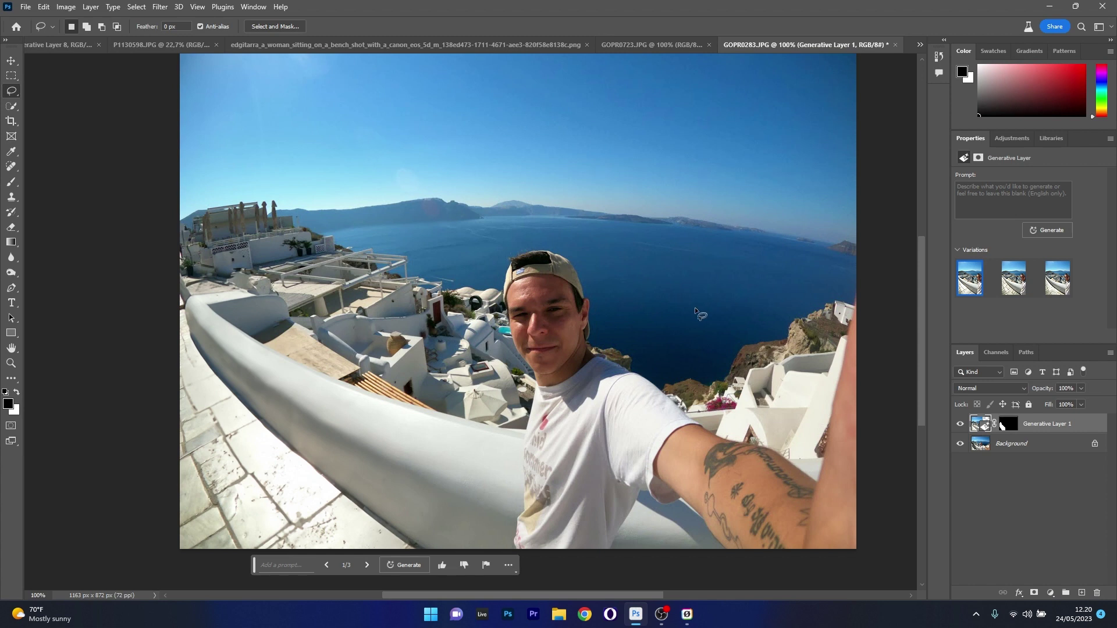
Lasso a small patch of sea right of the man and generate a 'boat' fill there.
{"action": "mouse_move", "coordinate": [694, 307]}
{"action": "left_mouse_down"}
{"action": "mouse_move", "coordinate": [659, 316]}
{"action": "mouse_move", "coordinate": [658, 294]}
{"action": "mouse_move", "coordinate": [697, 312]}
{"action": "left_mouse_up"}
{"action": "left_click", "coordinate": [579, 331]}
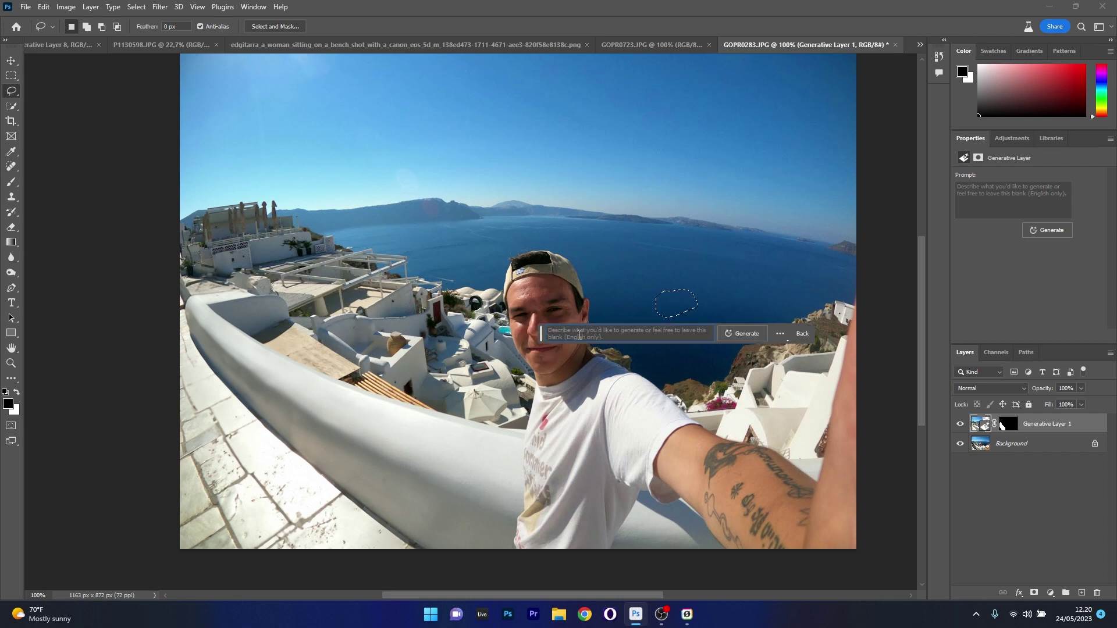
{"action": "left_click", "coordinate": [747, 335]}
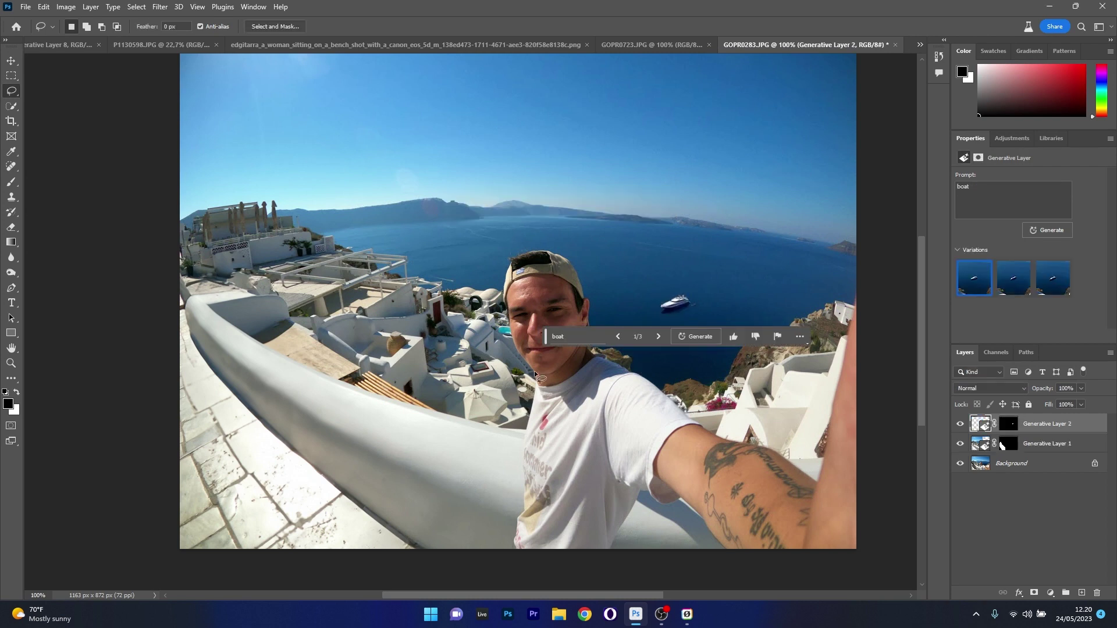
{"action": "left_click_drag", "start_coordinate": [545, 337], "coordinate": [301, 468]}
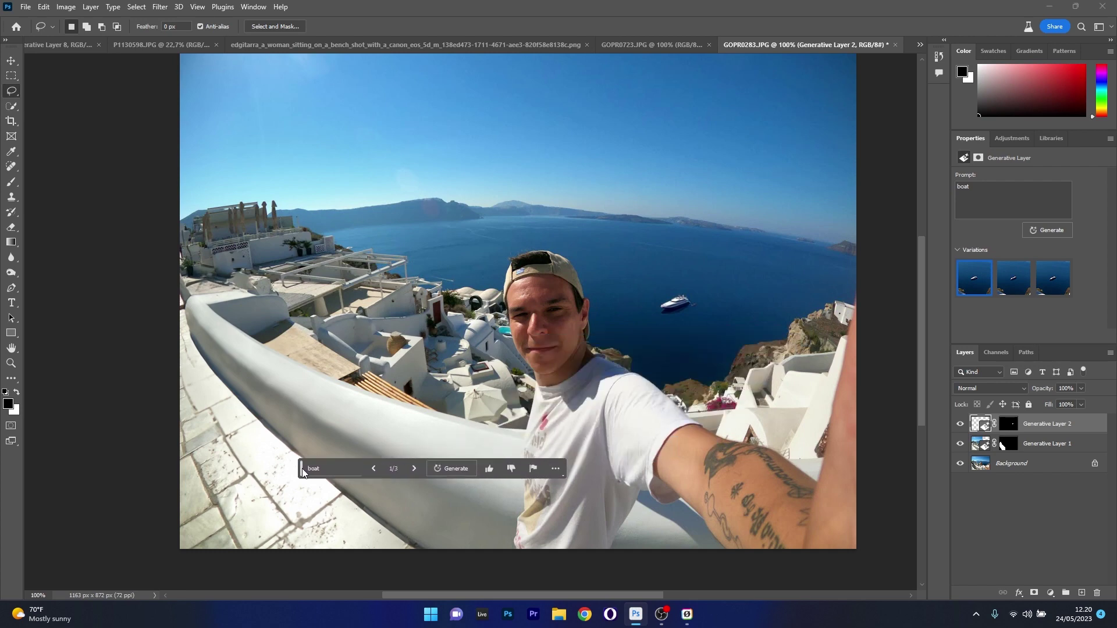
{"action": "scroll", "coordinate": [773, 286], "scroll_direction": "up", "scroll_amount": 2}
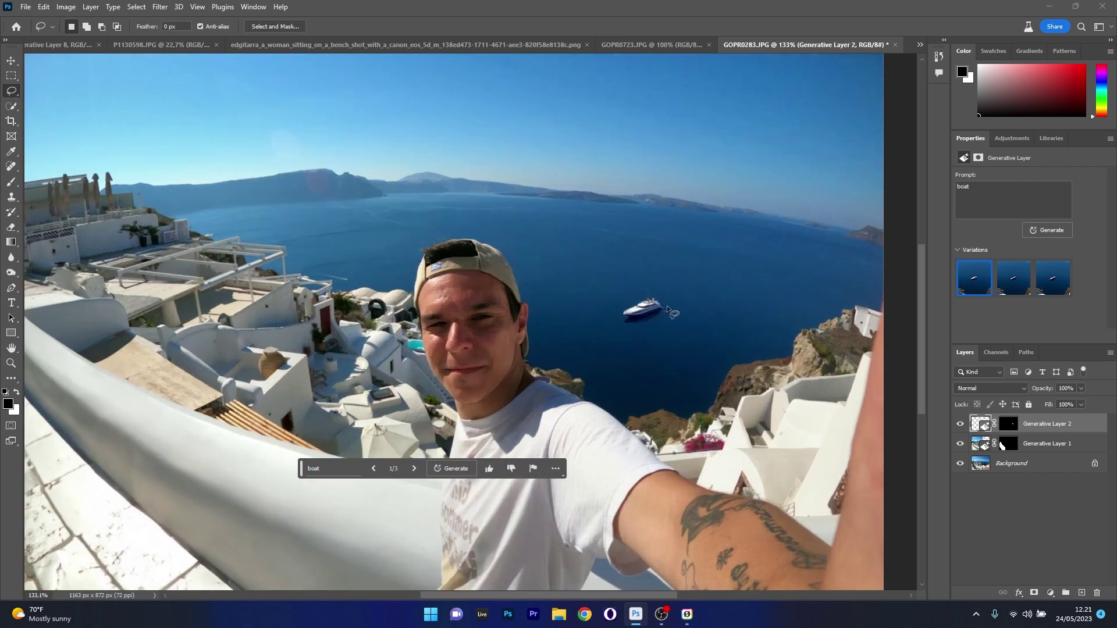
{"action": "scroll", "coordinate": [664, 306], "scroll_direction": "up", "scroll_amount": 3}
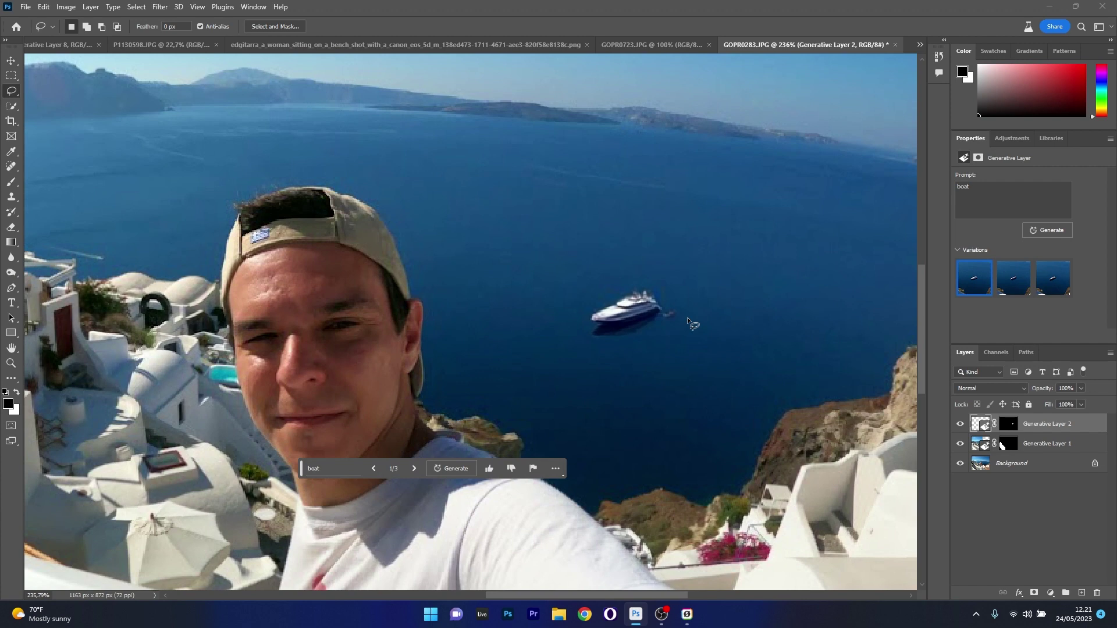
{"action": "scroll", "coordinate": [686, 316], "scroll_direction": "down", "scroll_amount": 5}
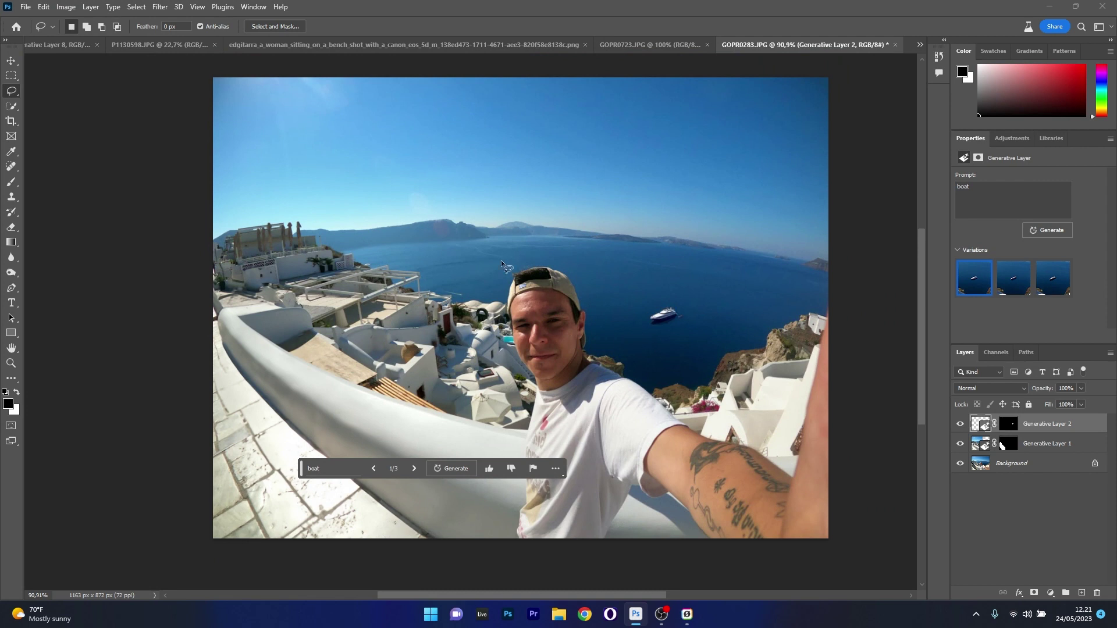
Generate a second 'boat' in a distant patch of sea, keeping its second variation.
{"action": "left_click", "coordinate": [444, 258]}
{"action": "mouse_move", "coordinate": [444, 258]}
{"action": "left_mouse_down"}
{"action": "mouse_move", "coordinate": [465, 271]}
{"action": "mouse_move", "coordinate": [445, 259]}
{"action": "left_mouse_up"}
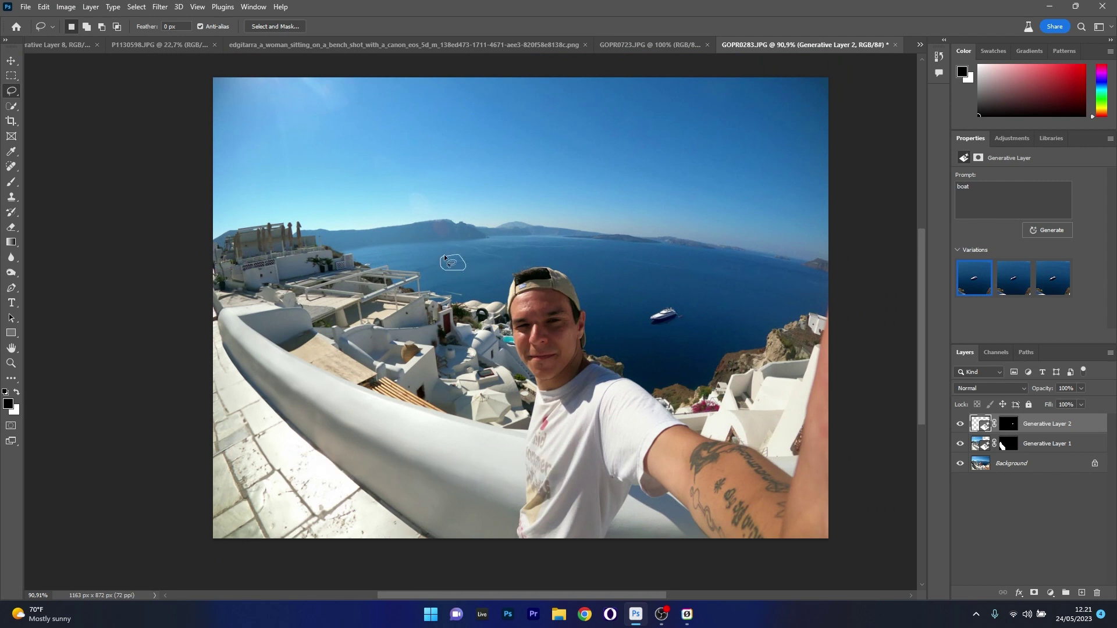
{"action": "left_click", "coordinate": [448, 285]}
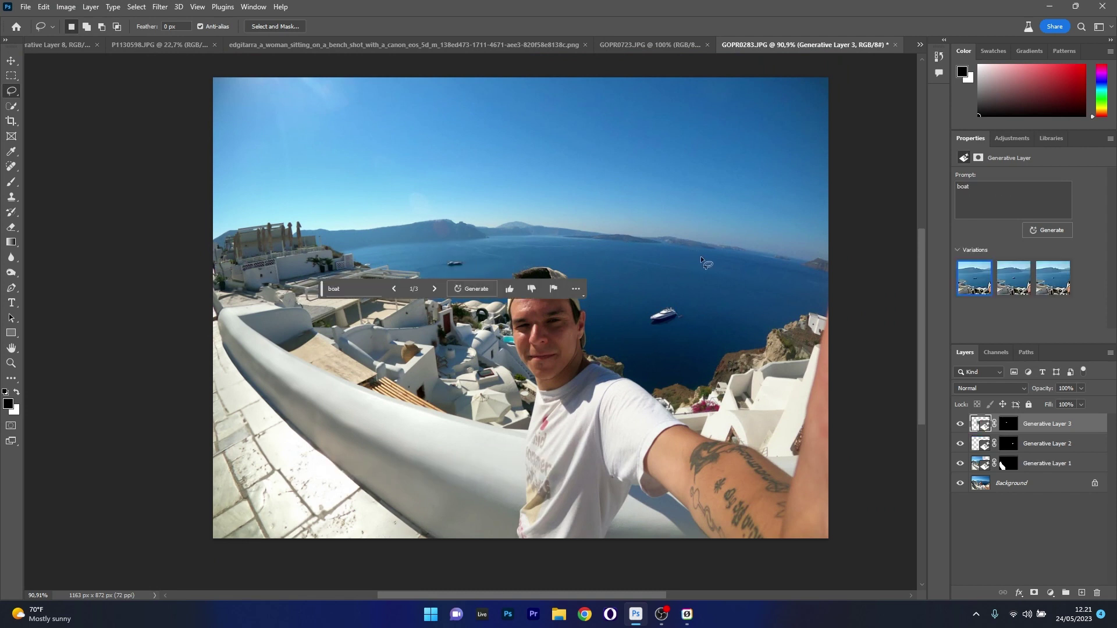
{"action": "left_click", "coordinate": [434, 288]}
{"action": "left_click", "coordinate": [394, 288]}
Switch Generative Layer 2's first boat to its third variation.
{"action": "left_click", "coordinate": [1056, 451]}
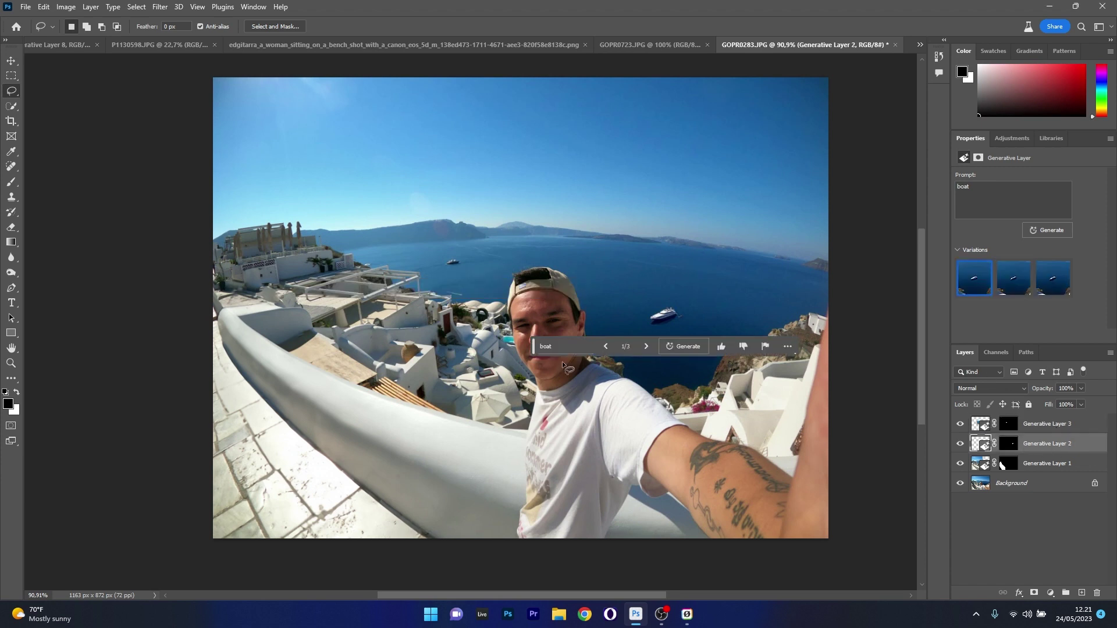
{"action": "left_click", "coordinate": [643, 347]}
{"action": "left_click", "coordinate": [643, 347]}
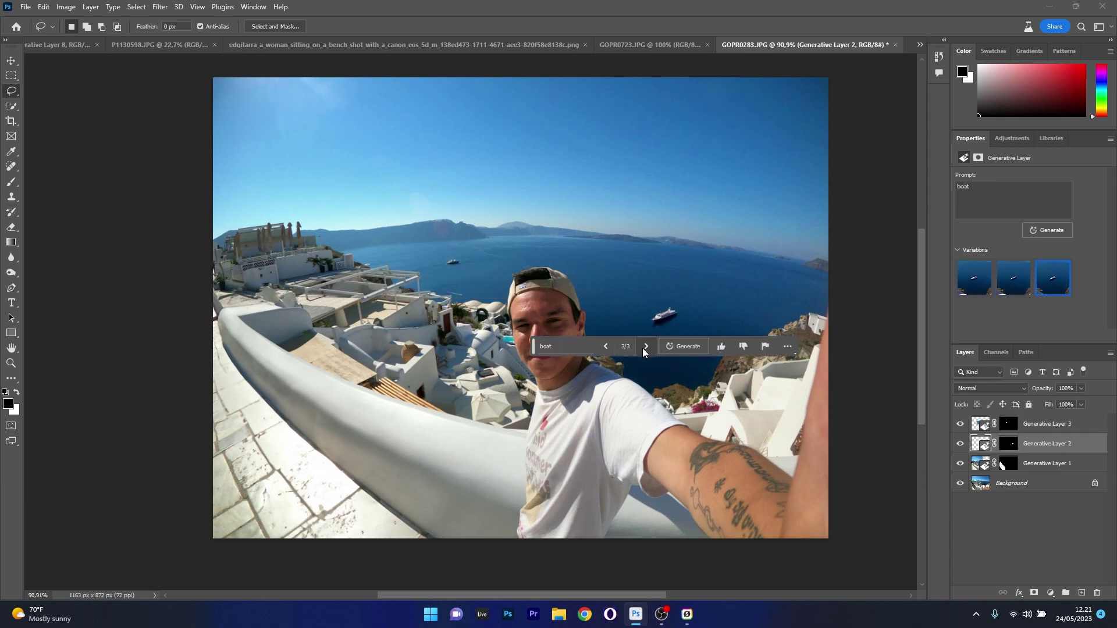
{"action": "left_click", "coordinate": [585, 351]}
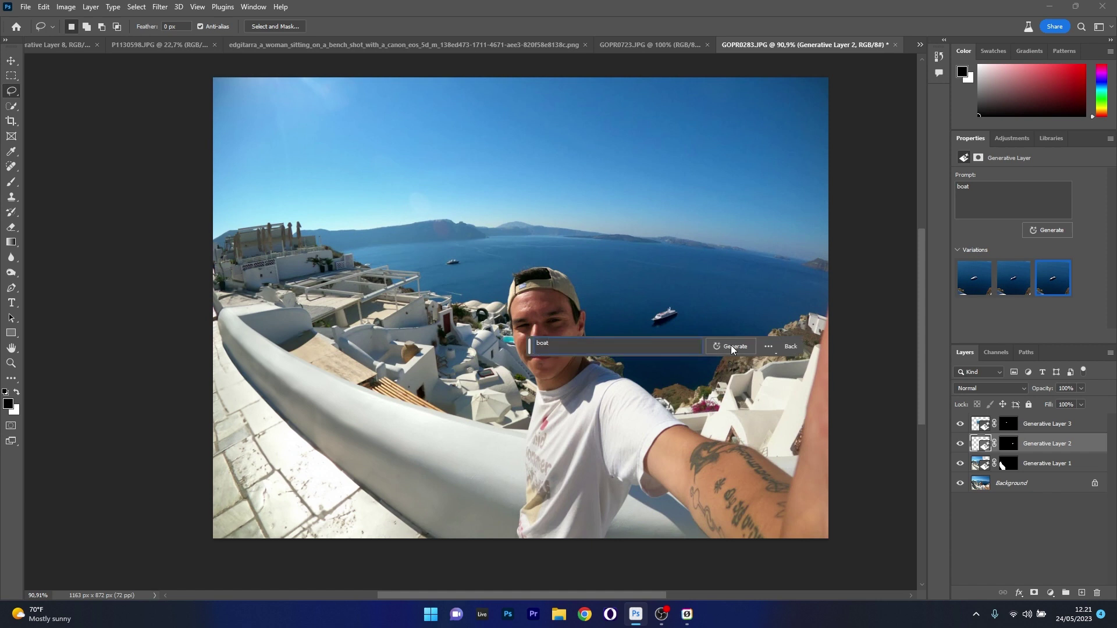
{"action": "left_click", "coordinate": [795, 346]}
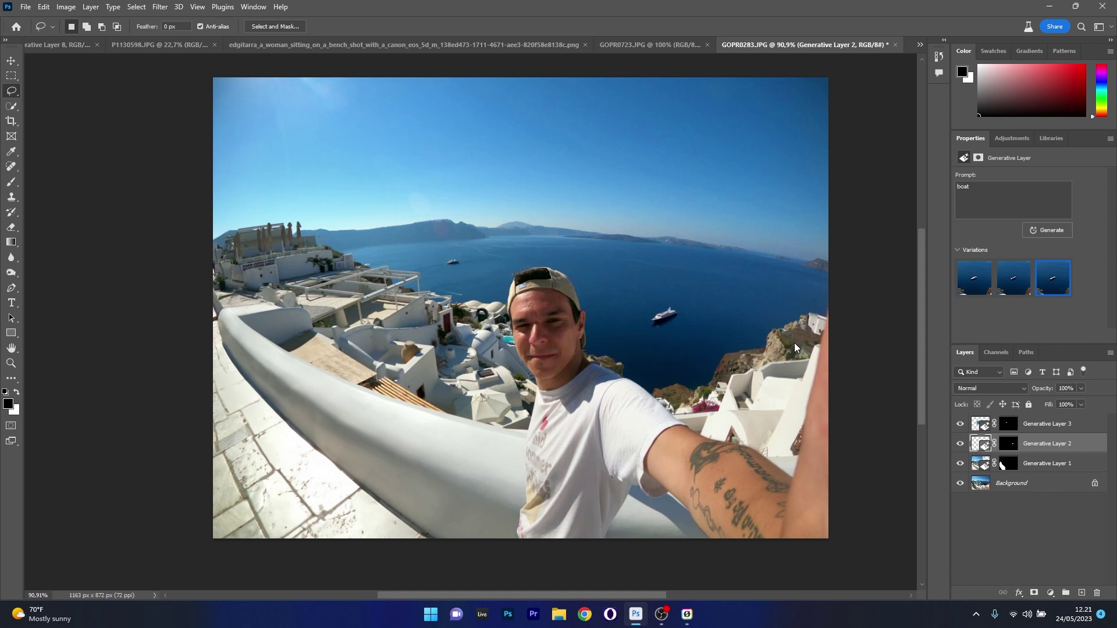